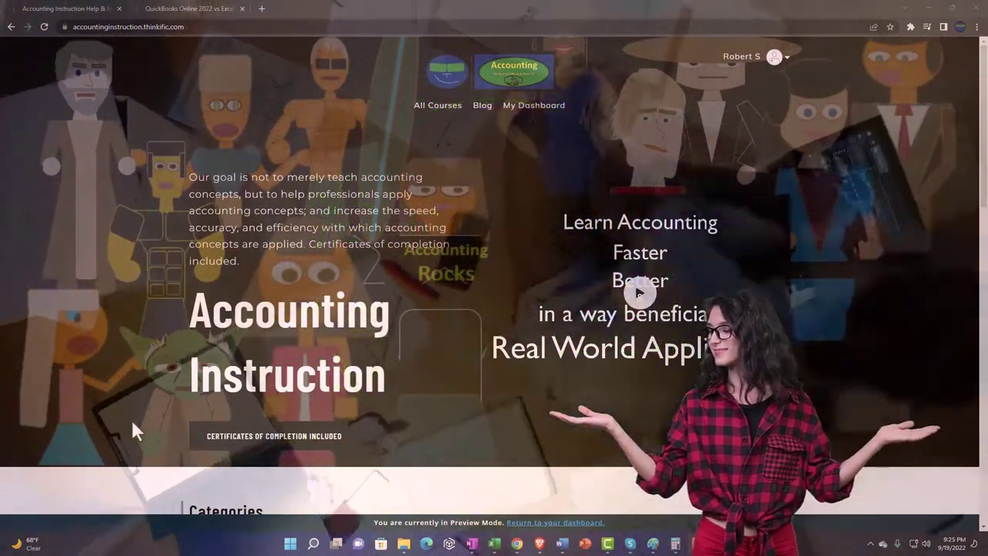
- Browse the course categories on the Accounting Instruction site and expand OneNote - Getting Started 2022 in the QuickBooks Online 2022 course
scroll(134, 420, down, 5)
scroll(136, 421, down, 2)
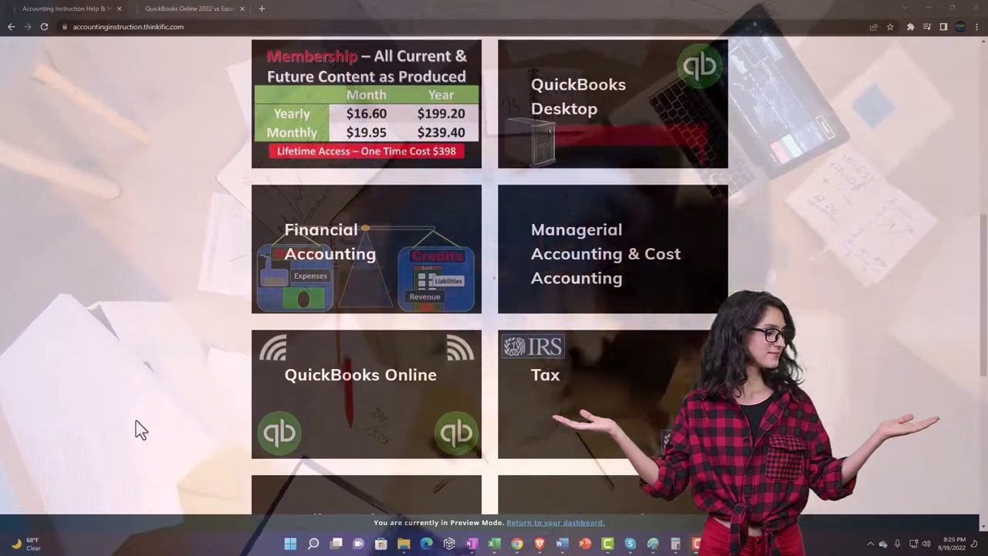
scroll(136, 421, down, 1)
scroll(136, 421, down, 5)
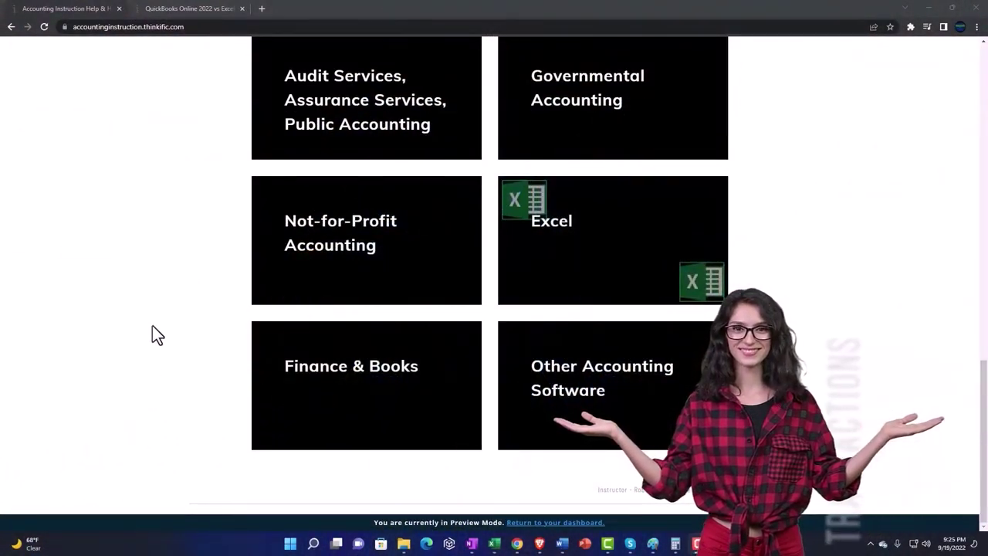
click(176, 8)
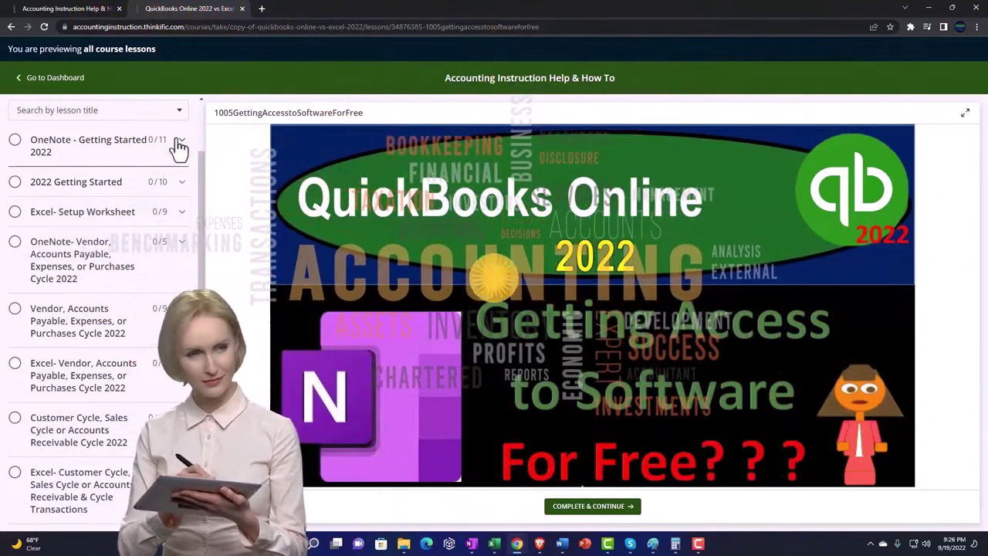
click(179, 145)
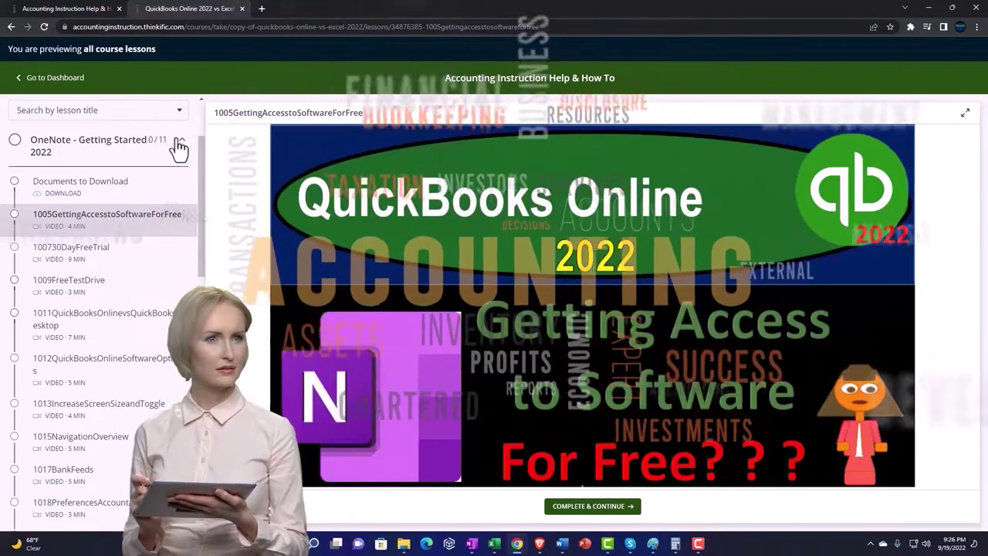
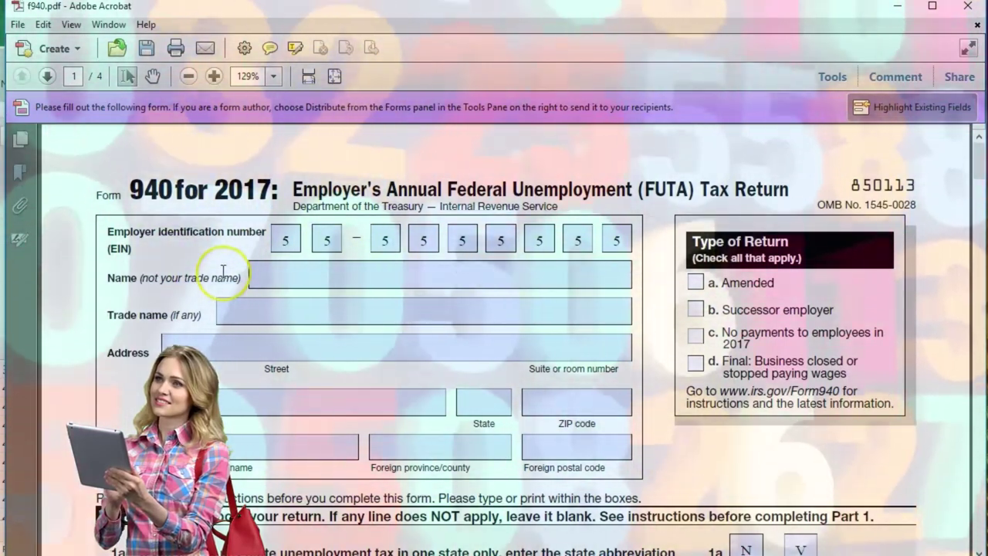
- Switch to f940.pdf in Adobe Acrobat and examine Form 940 from the employer name and address fields through Part 1 and Part 2
click(219, 307)
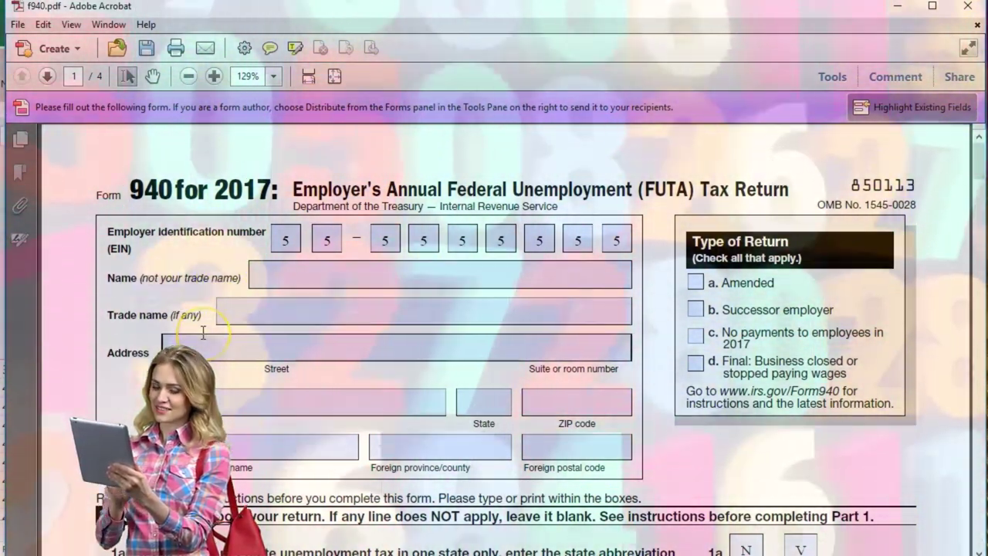
click(203, 334)
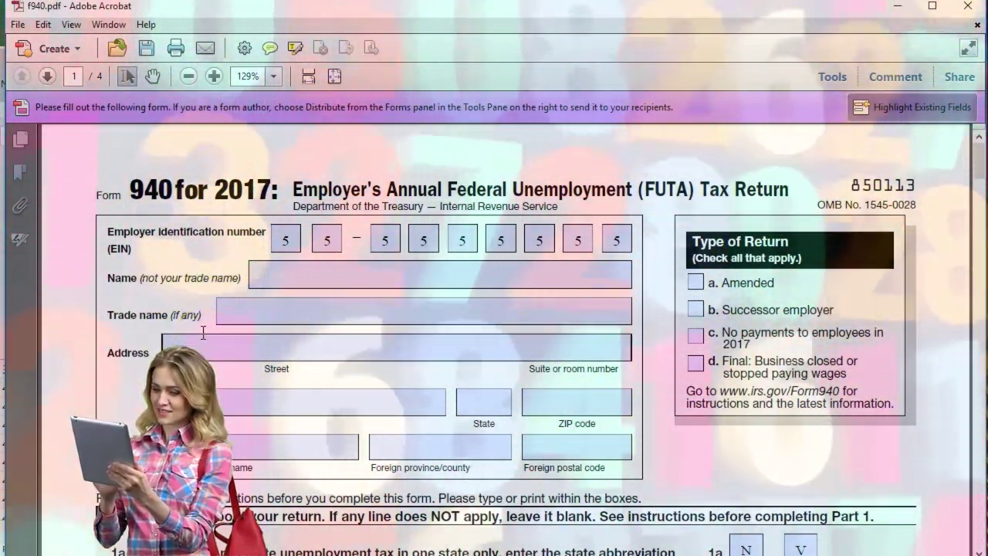
click(609, 304)
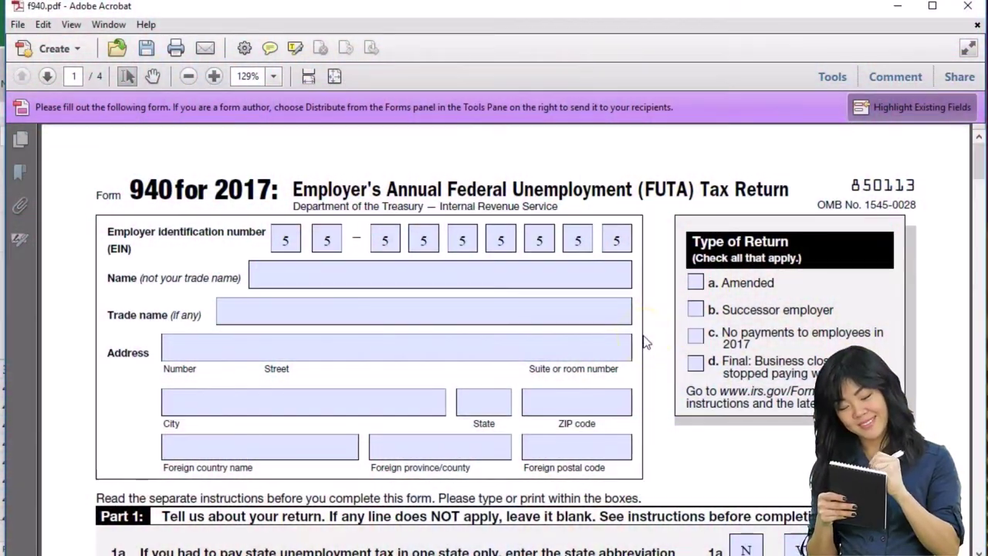
scroll(645, 344, down, 1)
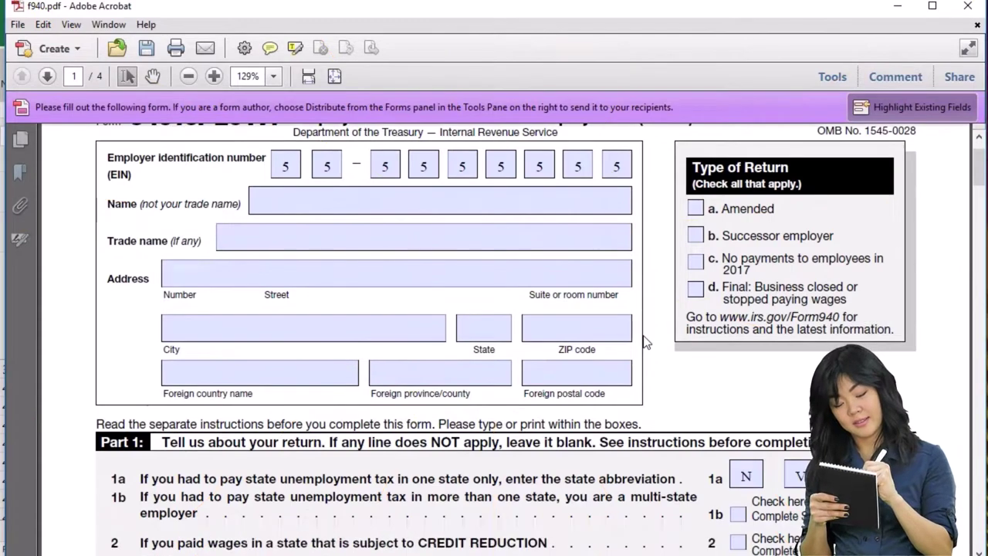
scroll(646, 344, down, 1)
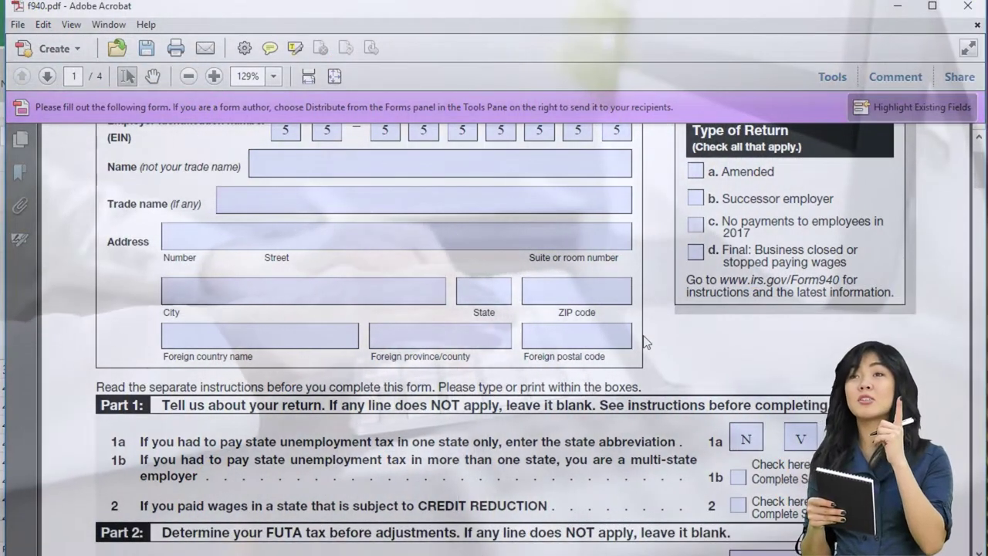
scroll(645, 343, down, 1)
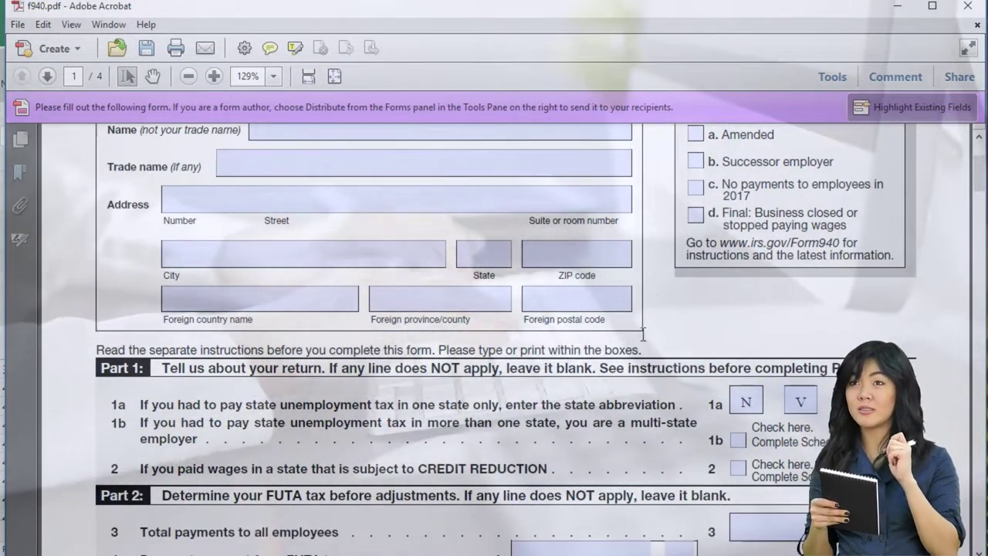
scroll(642, 333, down, 4)
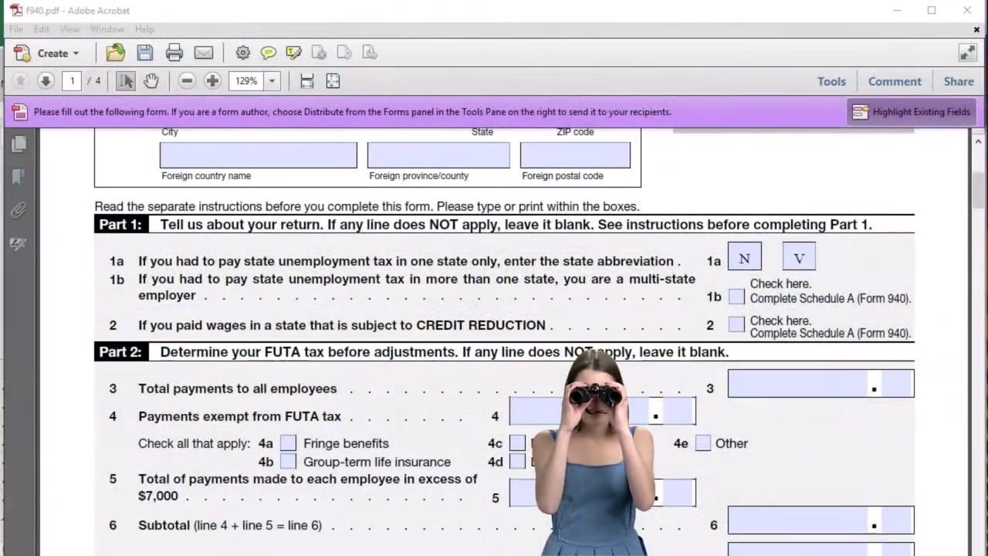
scroll(685, 432, down, 1)
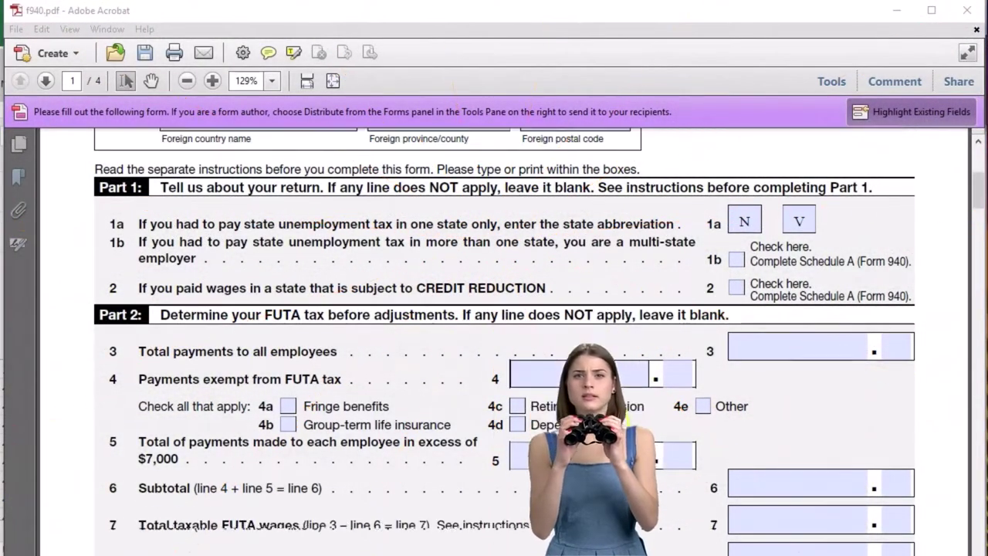
scroll(454, 341, down, 1)
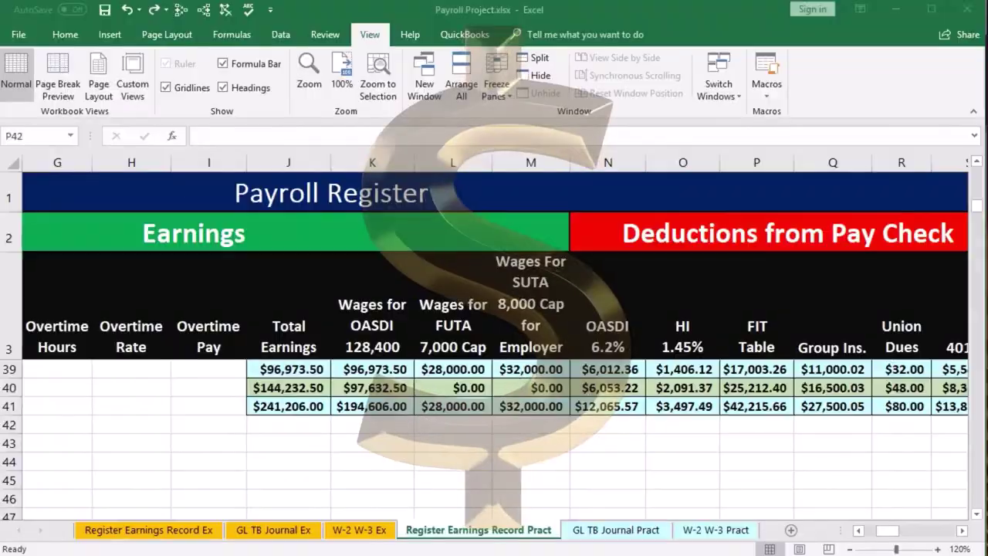
- Switch to Payroll Project.xlsx in Excel and review the payroll register from the Q4 total earnings back to the August pay period
click(288, 387)
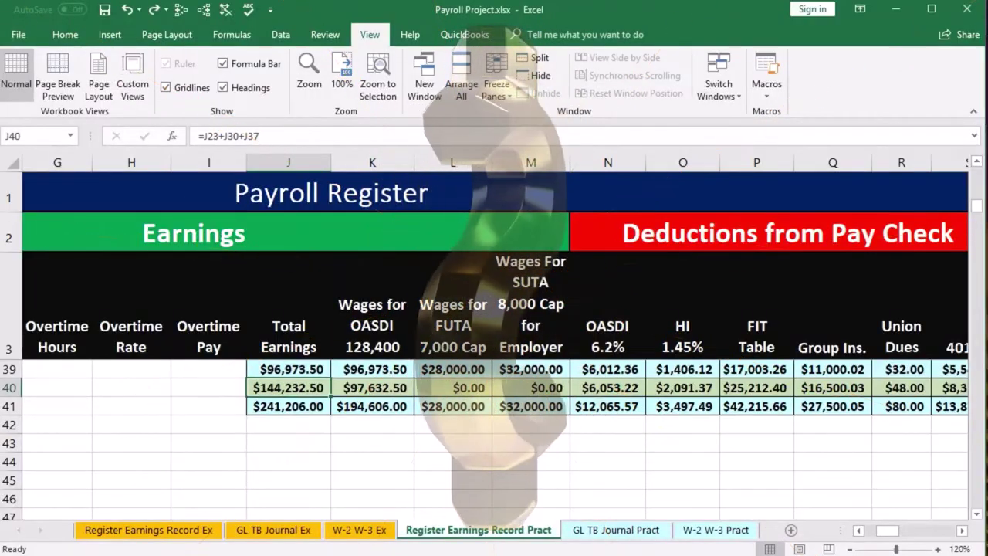
click(363, 453)
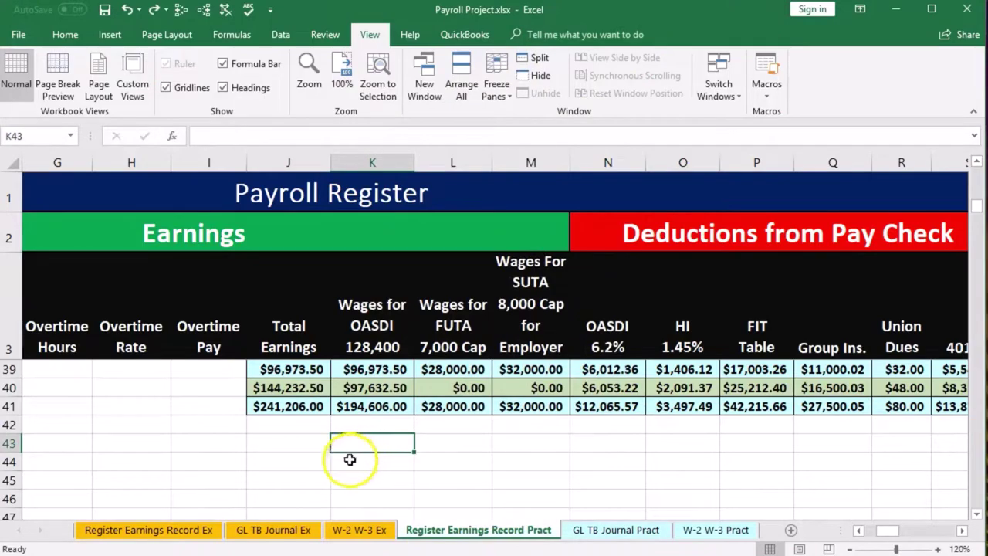
drag(886, 530, 831, 532)
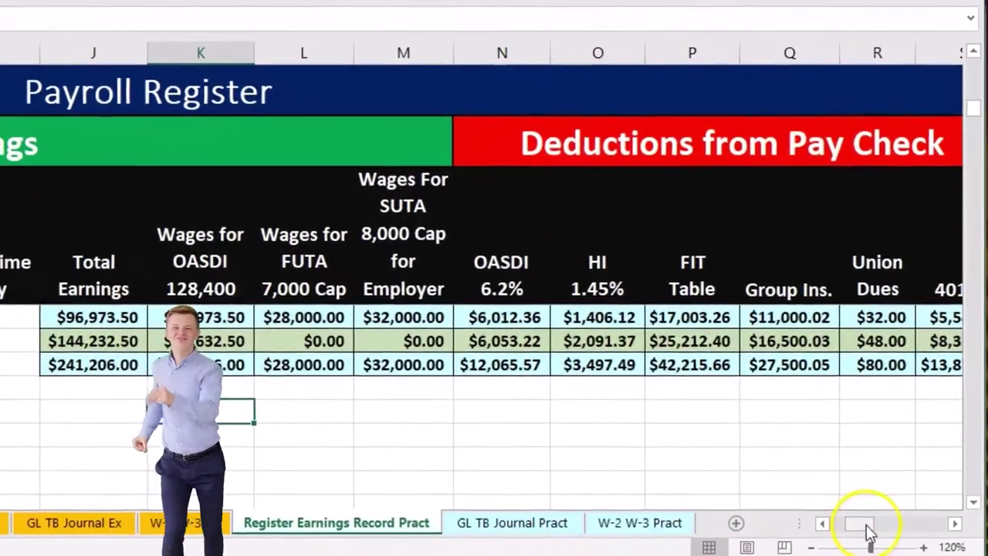
scroll(112, 435, up, 12)
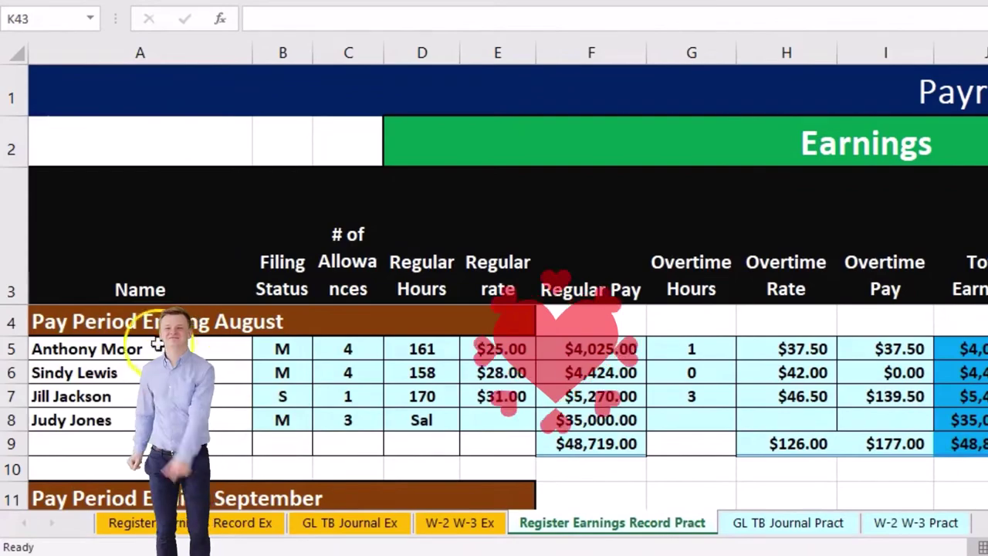
click(134, 323)
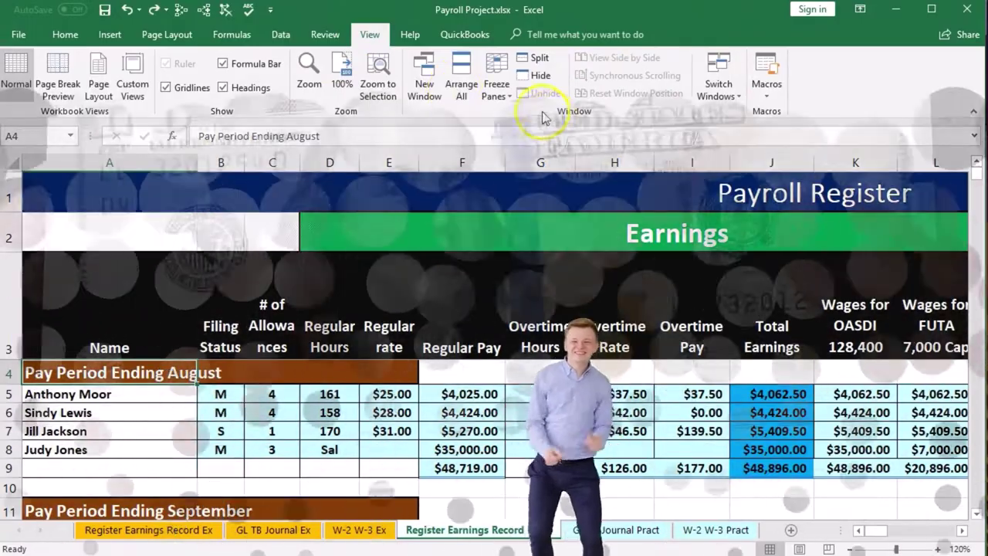
click(497, 86)
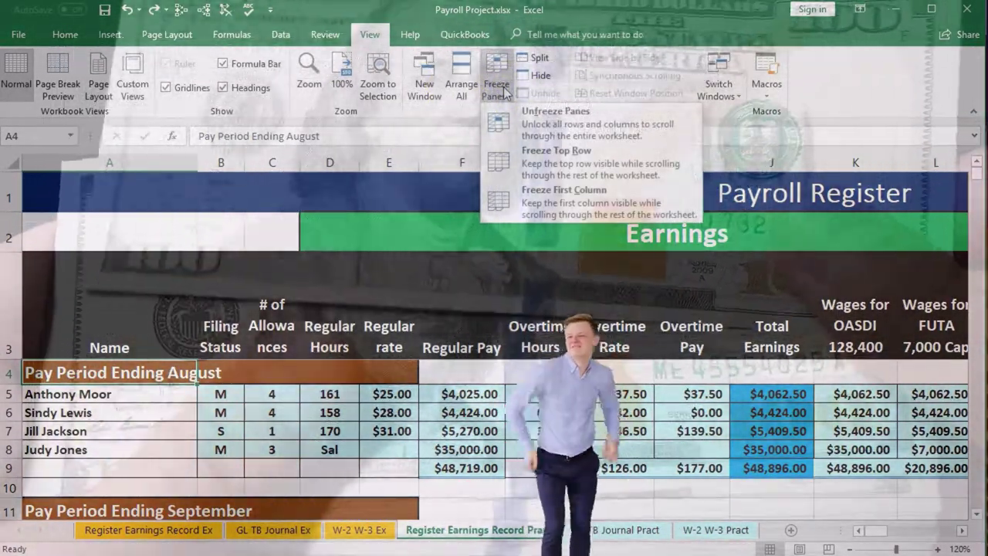
click(447, 356)
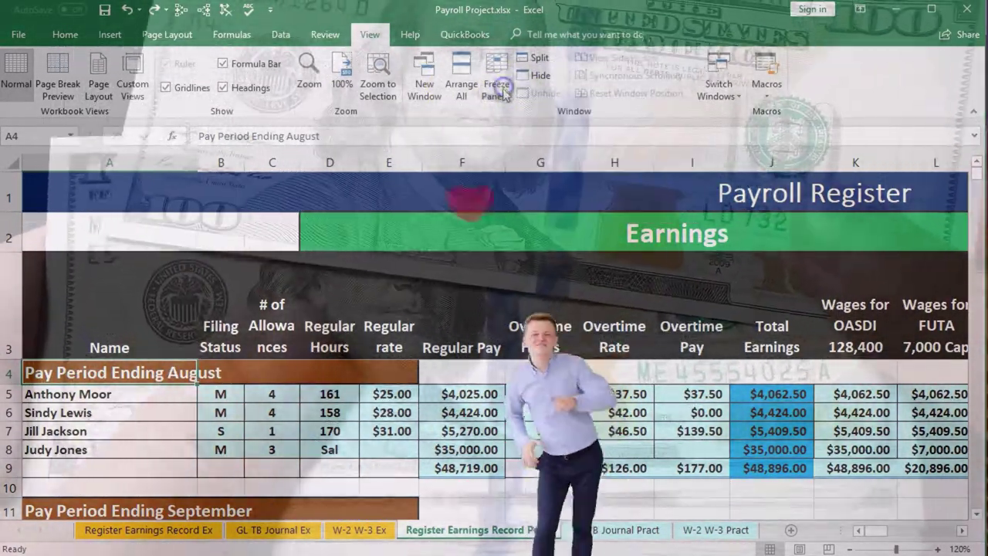
- Examine the Q3, Q4 and yearly total earnings in the payroll register, along with the wage-cap, deduction and net paid columns
scroll(447, 359, down, 1)
scroll(448, 358, down, 10)
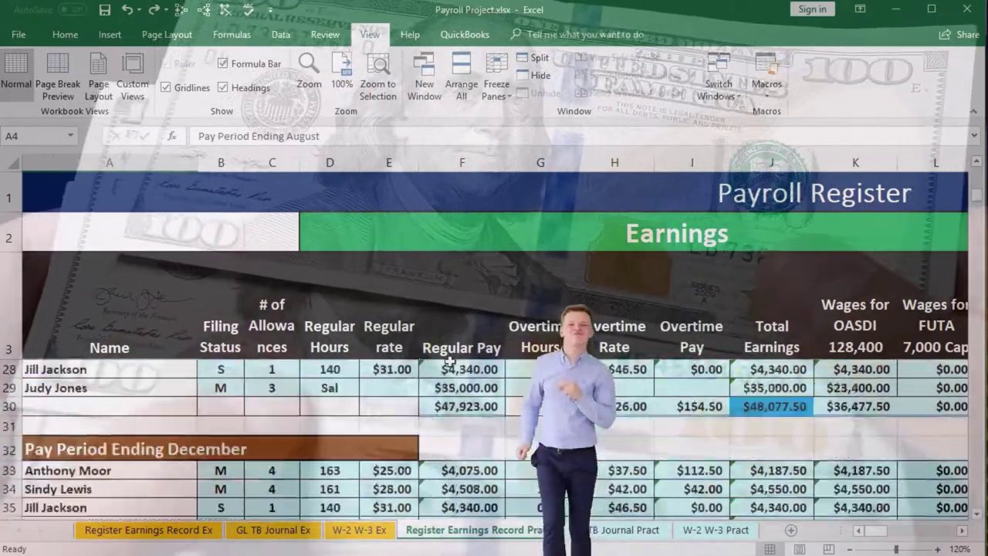
scroll(449, 359, down, 2)
scroll(449, 360, up, 1)
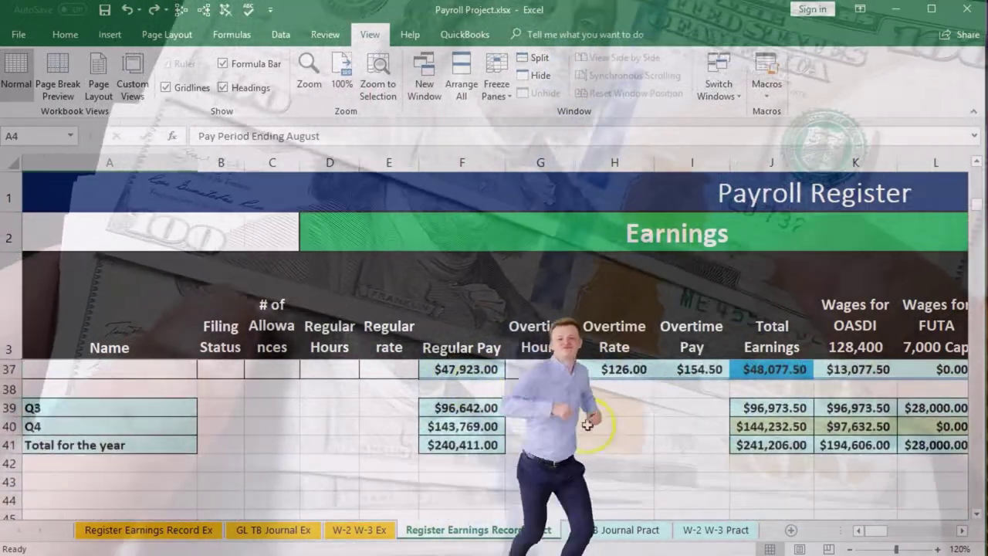
click(750, 447)
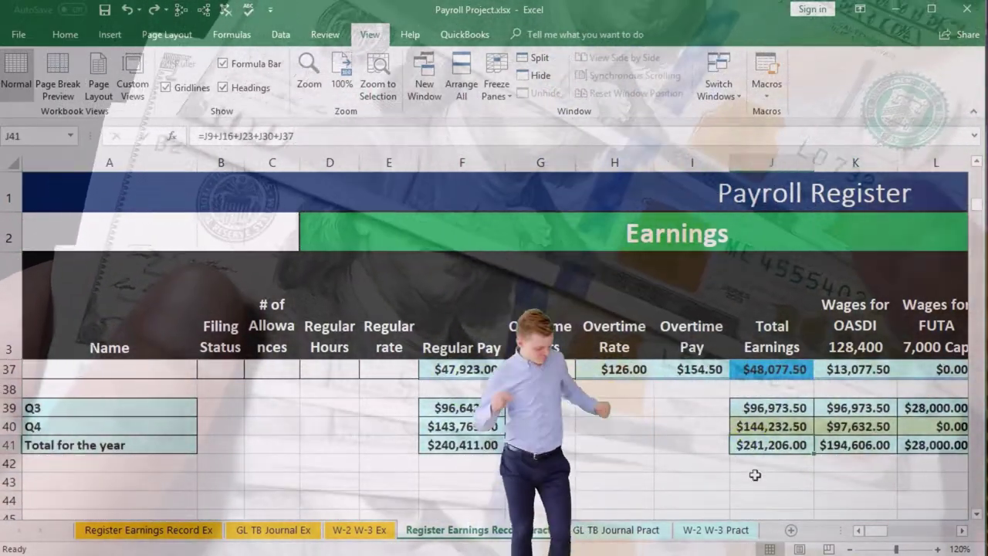
click(770, 412)
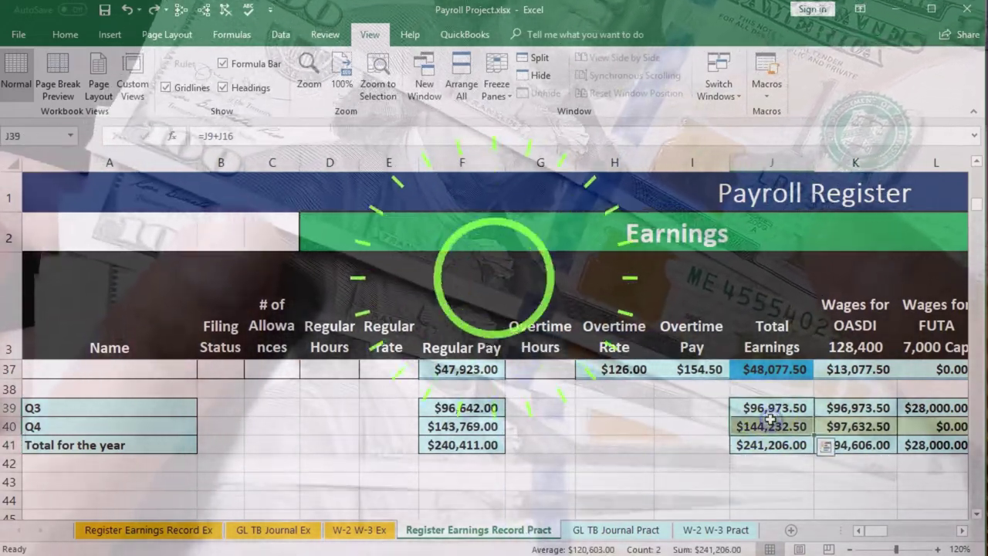
click(771, 449)
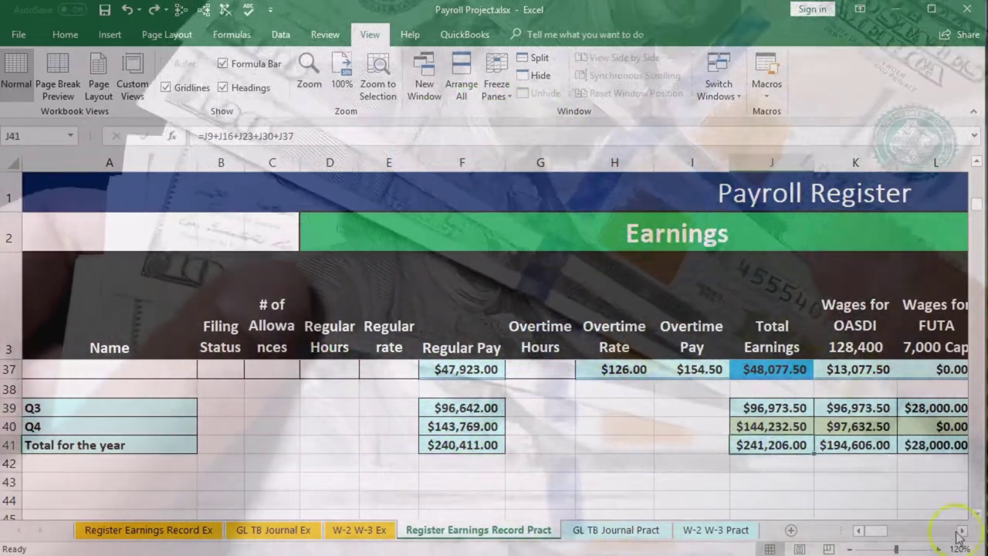
scroll(960, 534, right, 4)
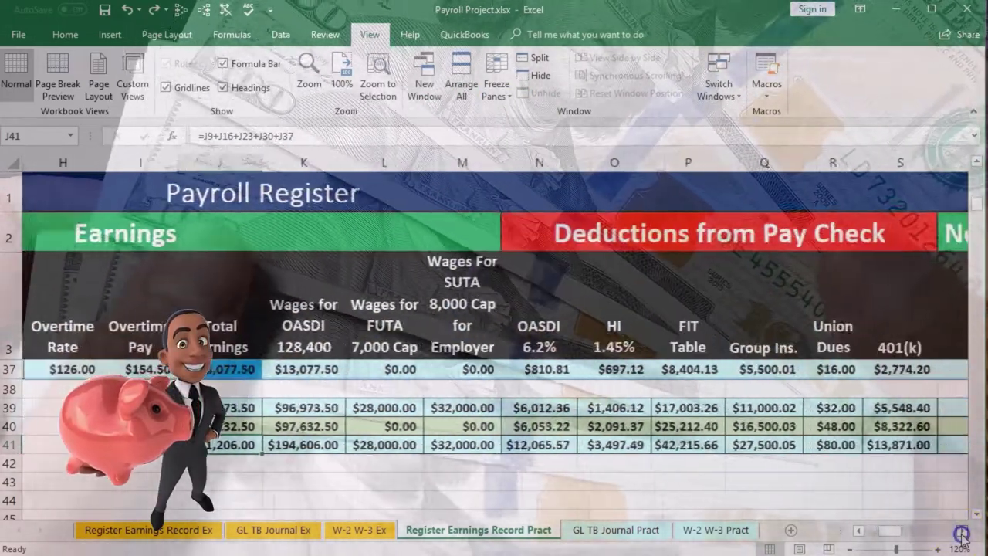
click(961, 532)
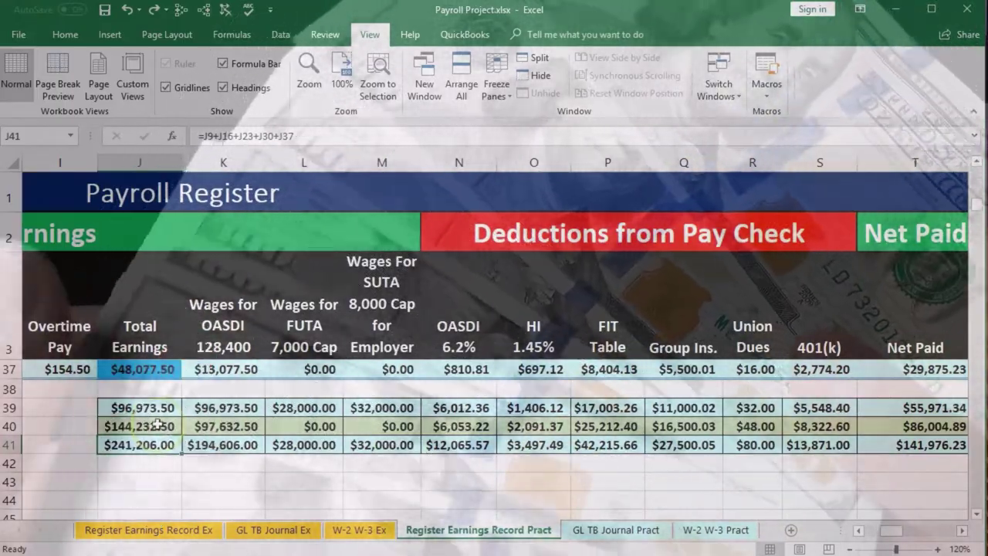
- Fill the Q4 row from Total Earnings through employer SUTA (J40:X40) with light blue from the standard colors
click(156, 425)
drag(157, 425, 852, 426)
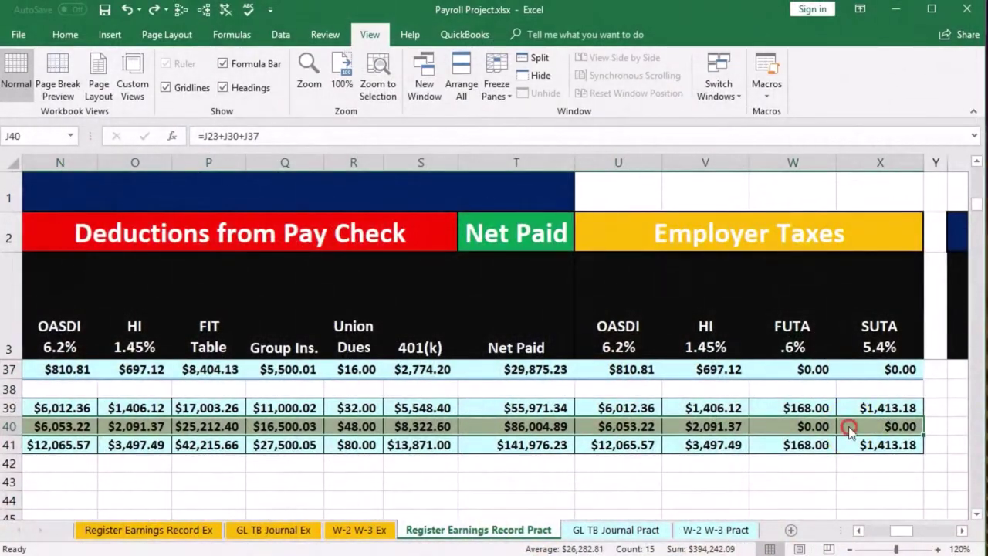
right_click(849, 429)
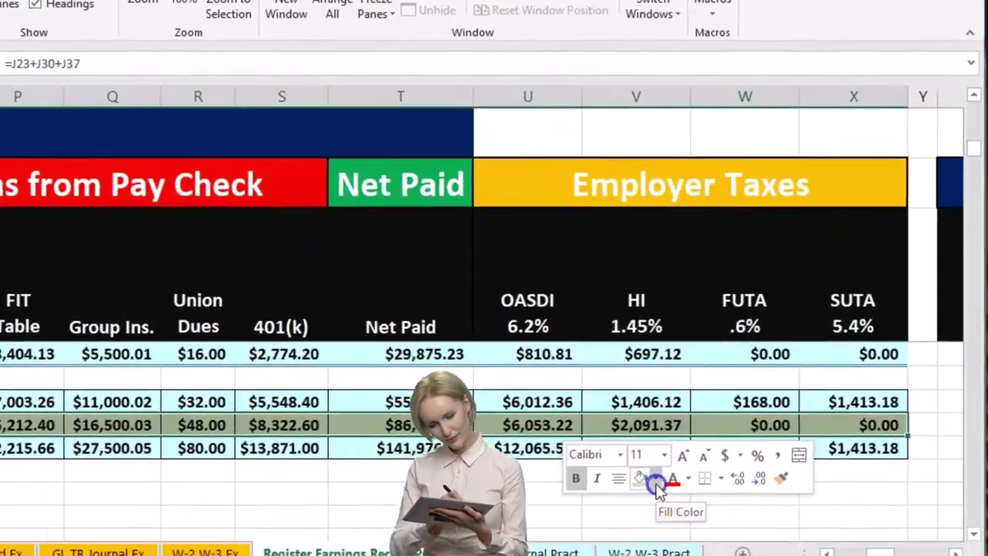
click(683, 537)
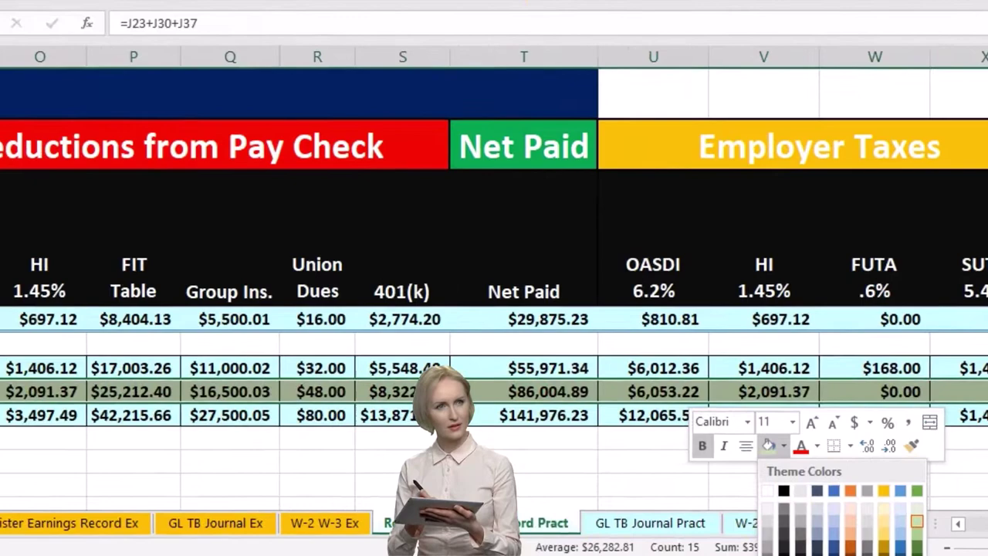
click(663, 555)
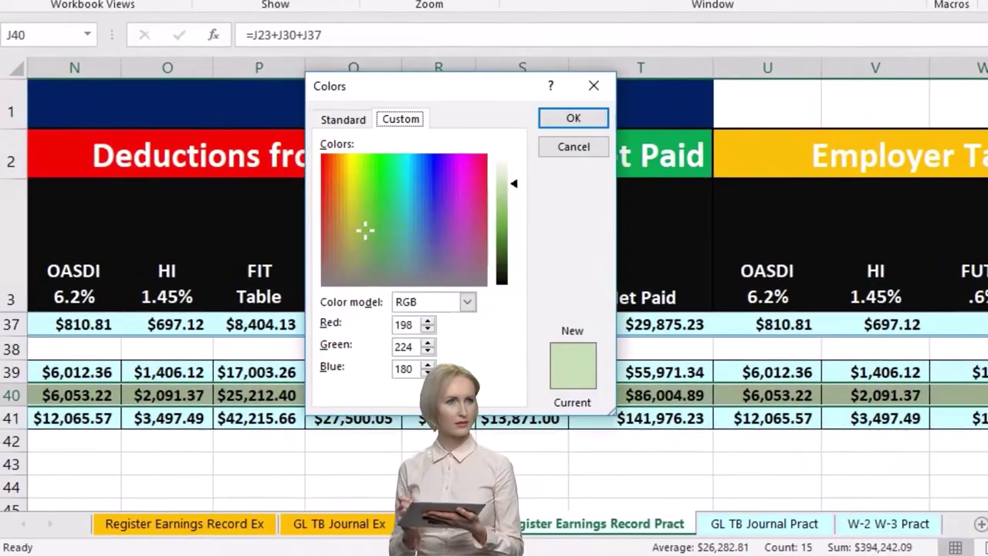
click(342, 121)
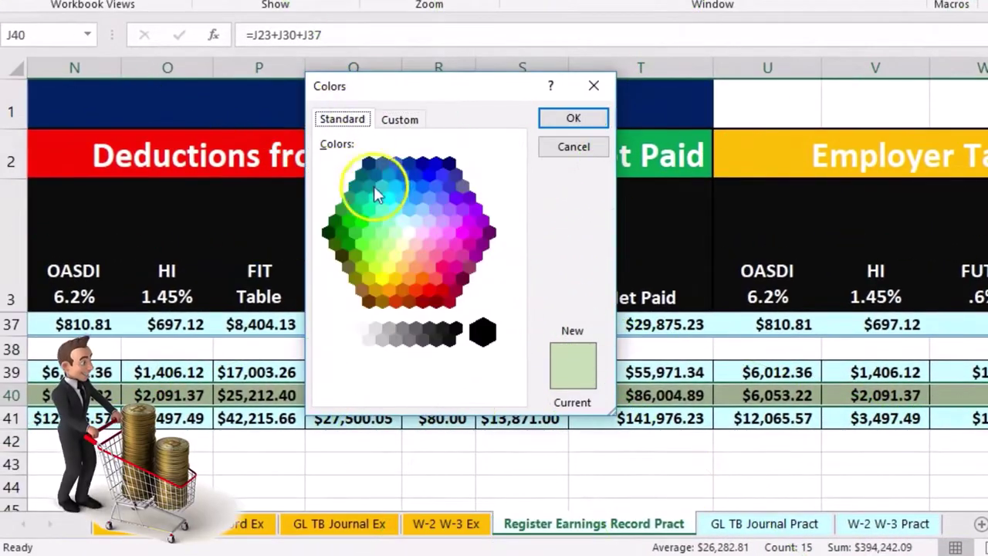
click(404, 224)
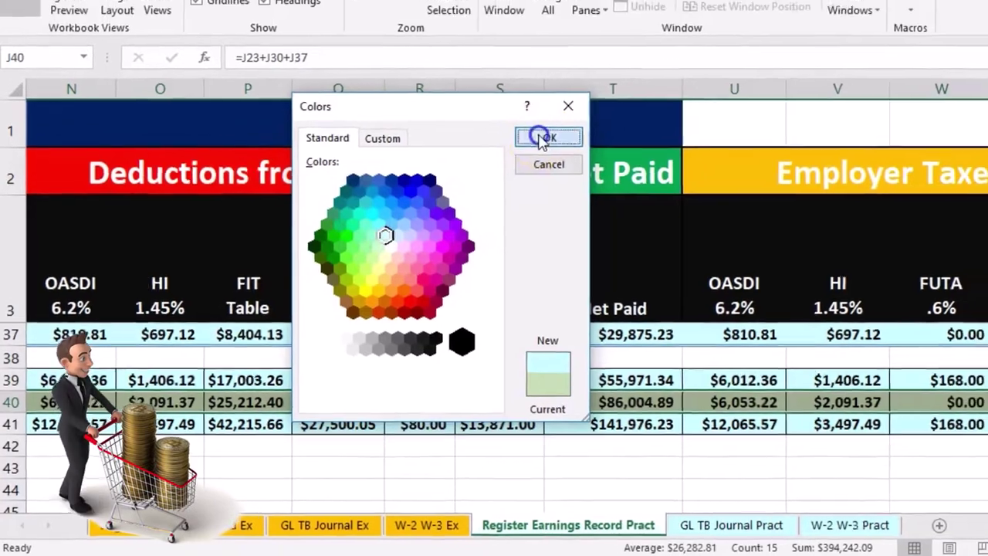
click(571, 118)
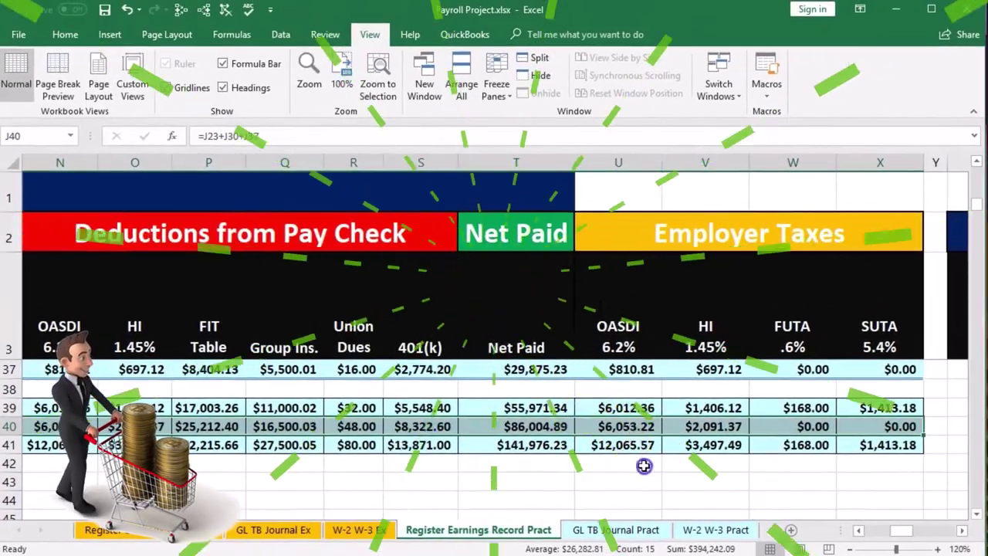
- Fill the yearly totals row from Total Earnings through employer SUTA (J41:X41) with a light green theme color
click(858, 531)
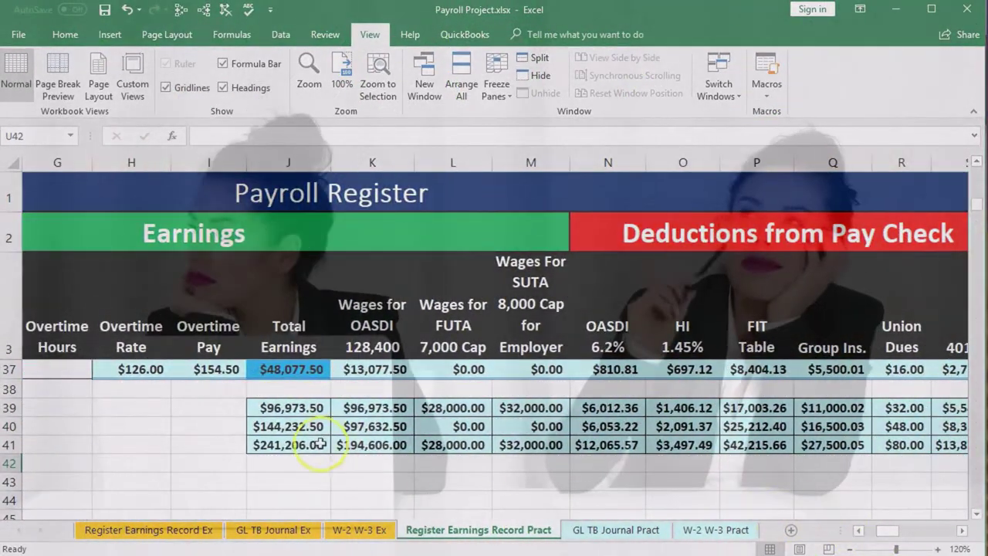
click(312, 444)
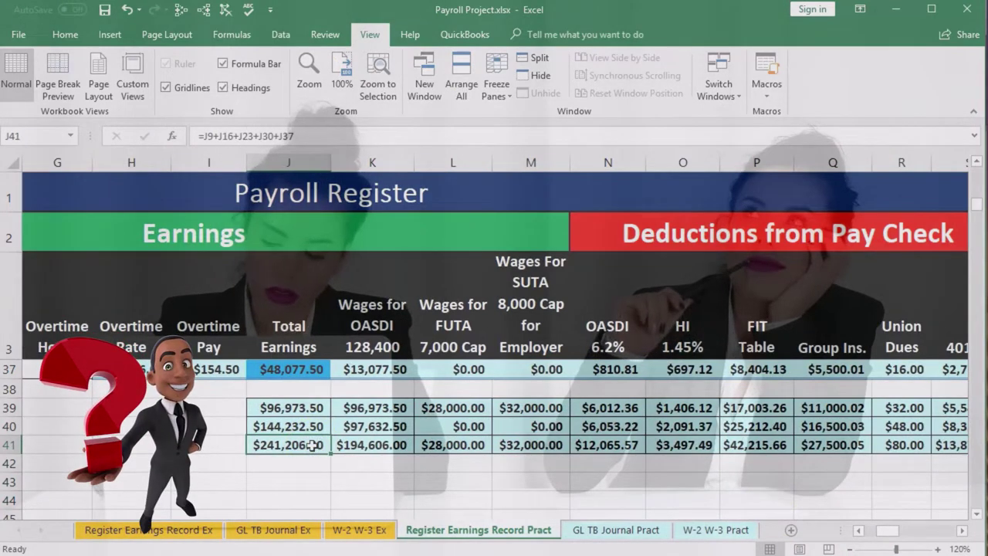
drag(326, 440, 884, 443)
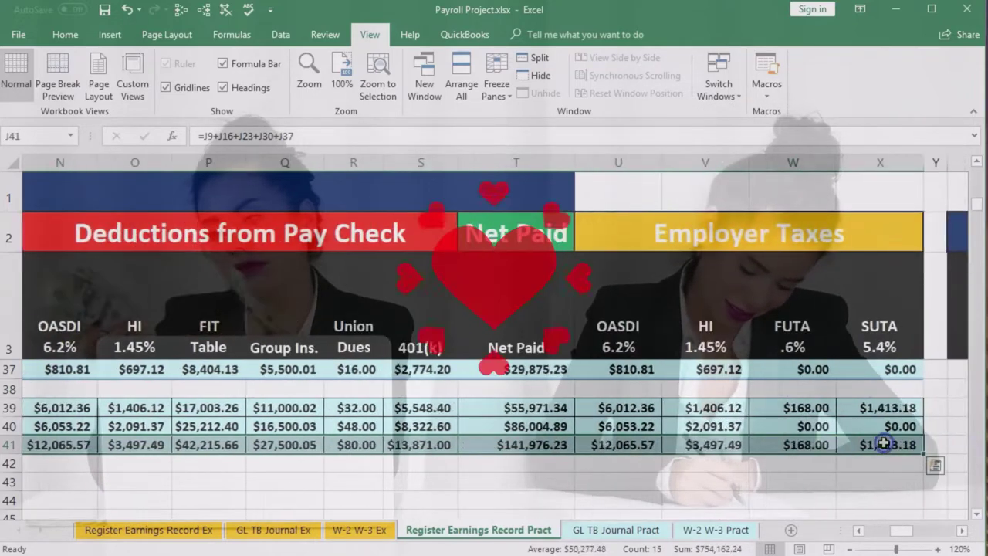
right_click(884, 443)
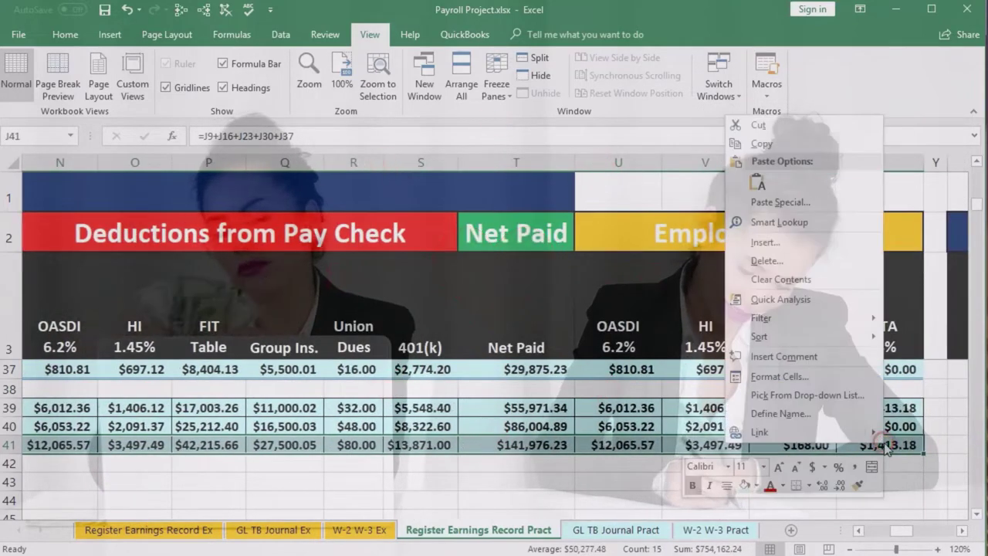
click(756, 486)
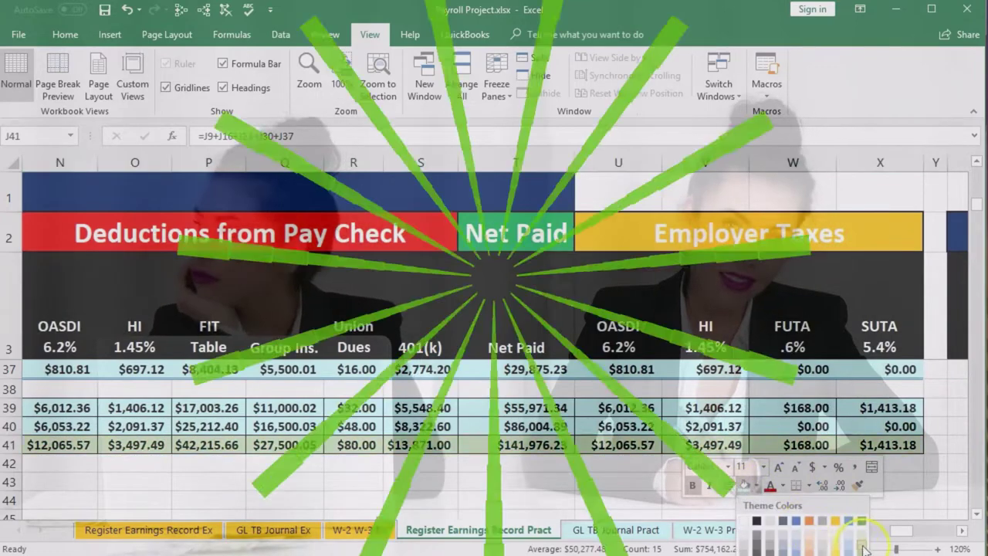
click(863, 546)
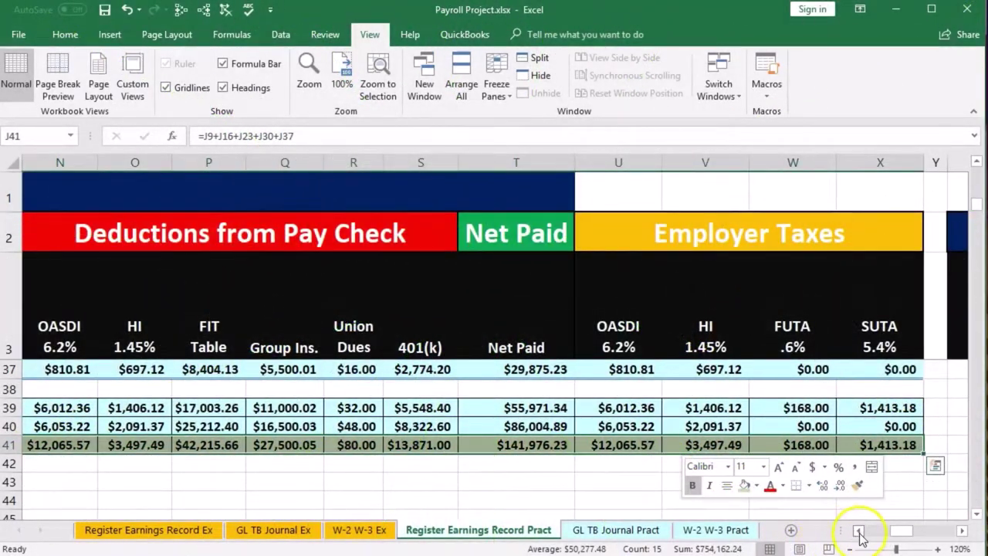
click(858, 530)
click(357, 492)
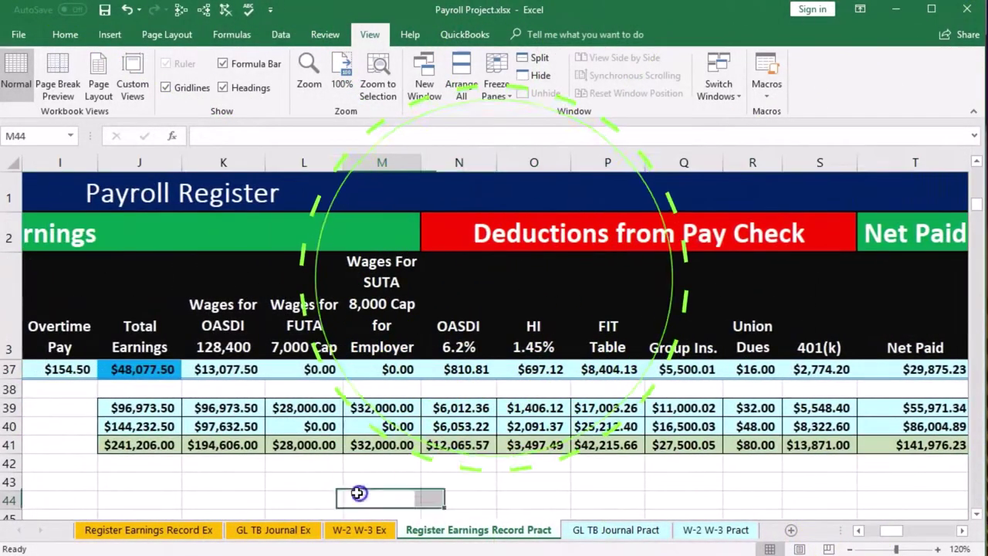
- Examine the yearly totals in row 41 beneath the column headings and select the yearly Total Earnings in J41
click(976, 514)
click(976, 514)
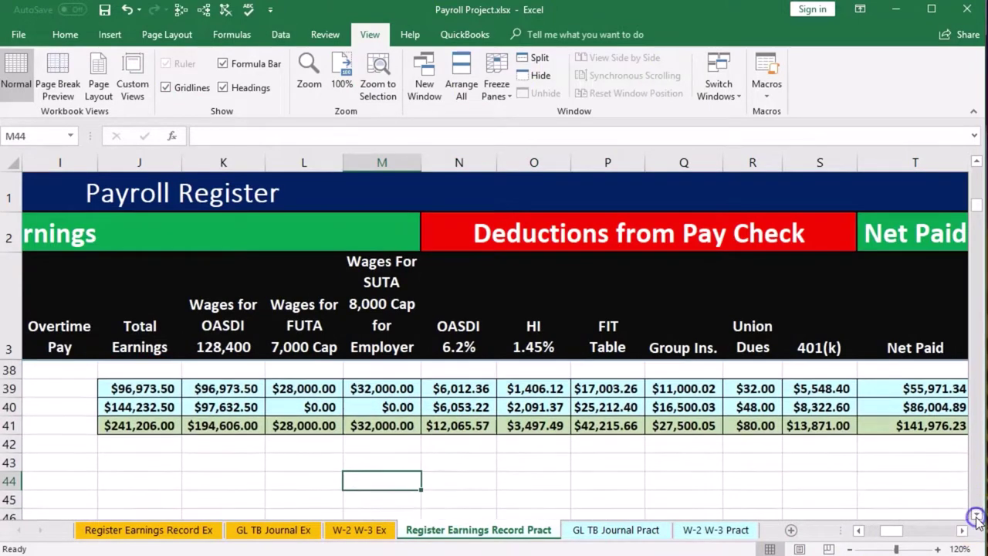
click(976, 515)
click(976, 514)
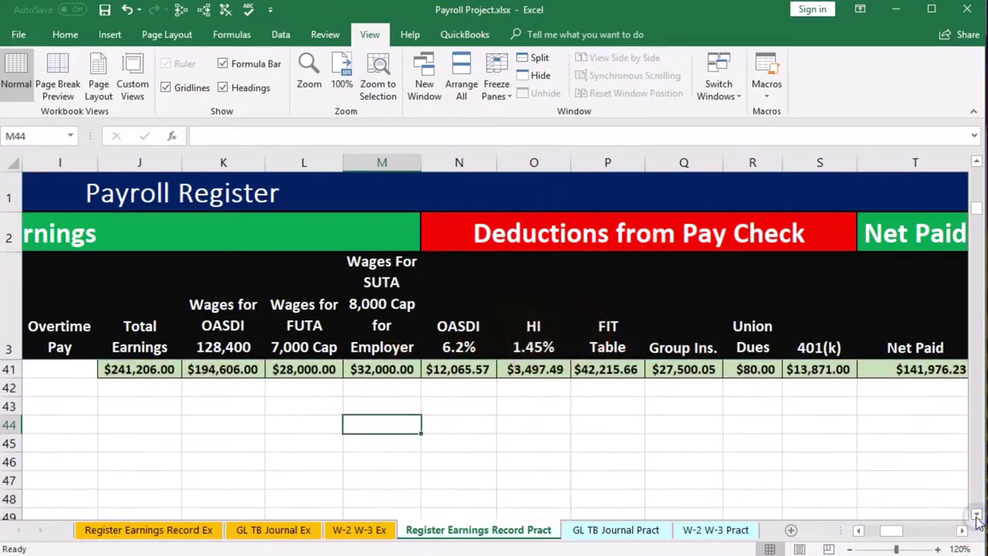
click(961, 531)
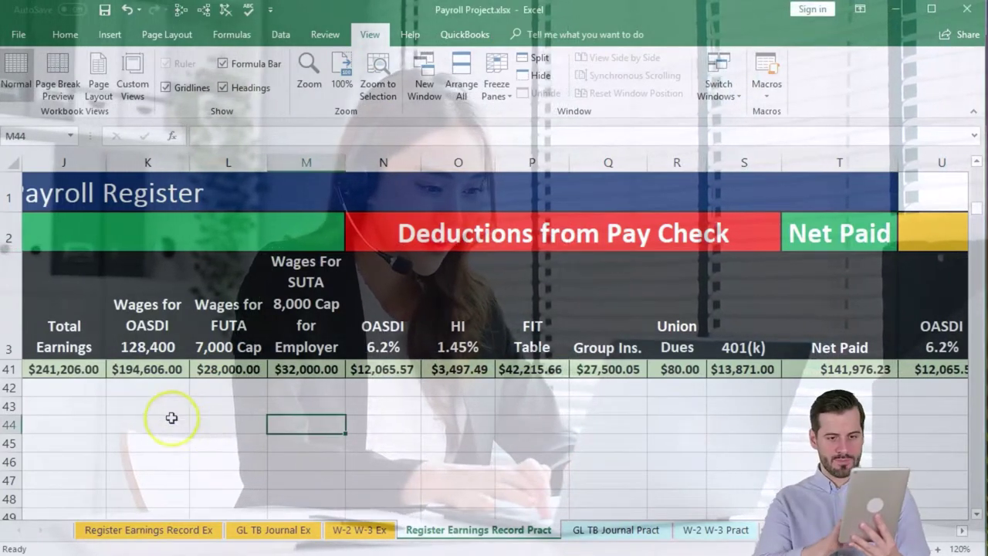
click(89, 370)
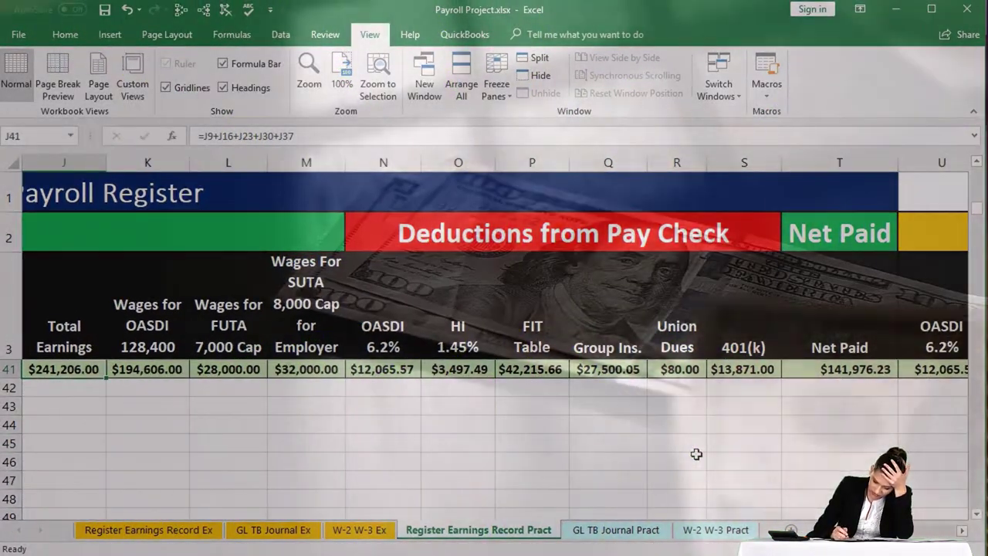
- Switch to f940.pdf in Adobe Acrobat and enter 241,206.00 on line 3, Total payments to all employees
click(677, 538)
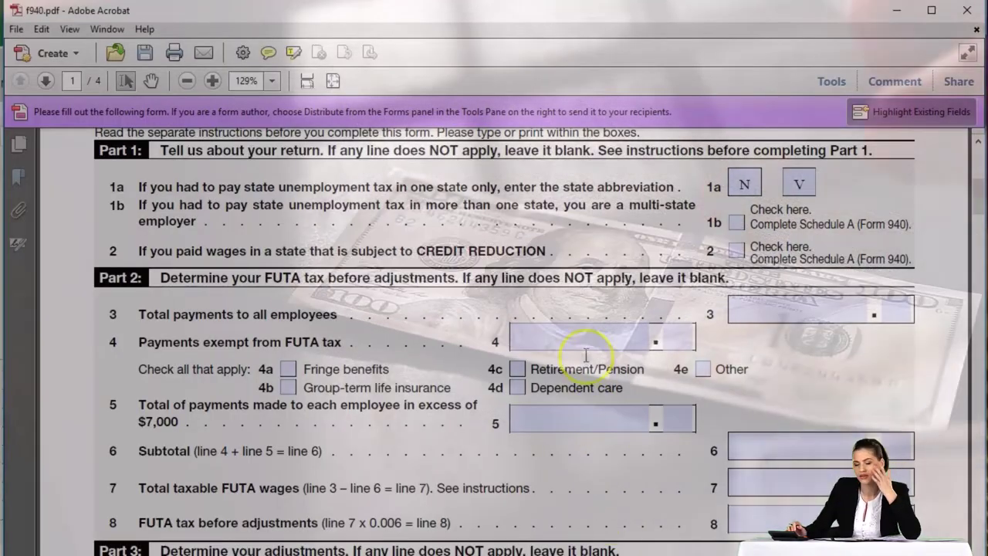
click(591, 335)
click(774, 303)
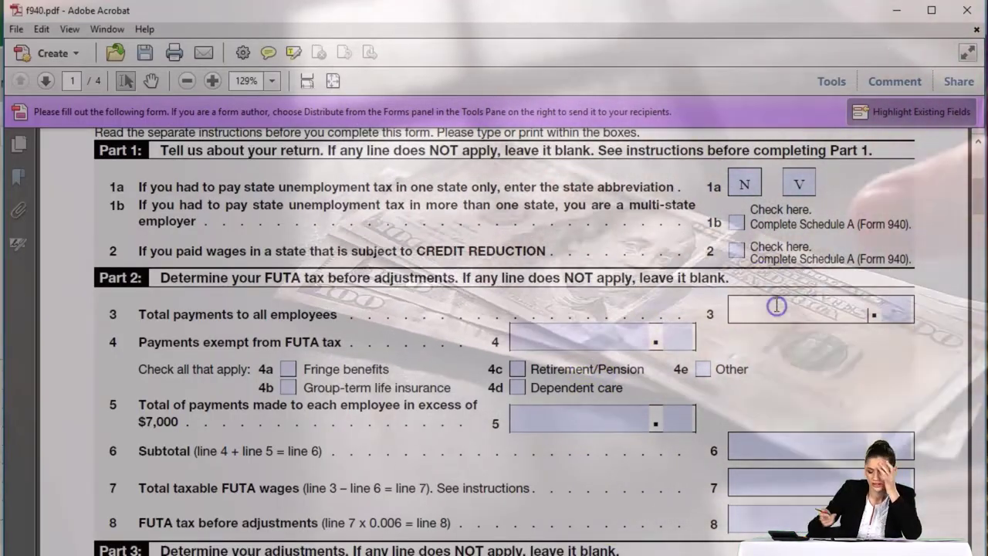
text(2)
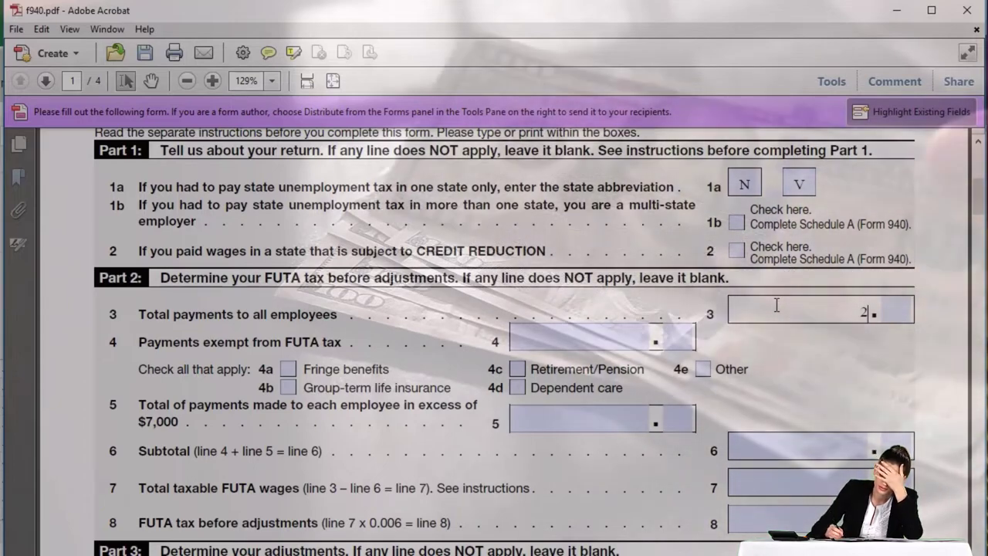
text(41.206)
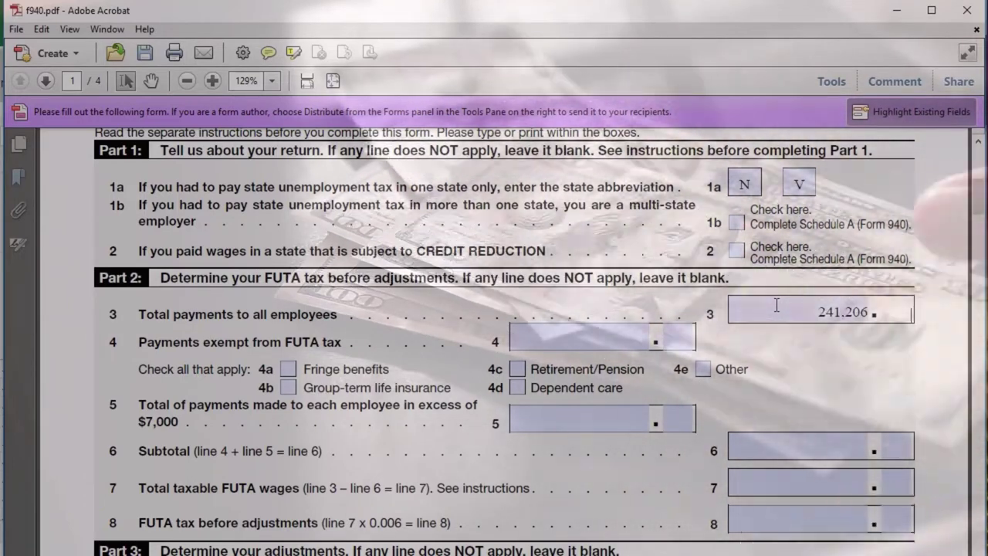
key(Tab)
text(00)
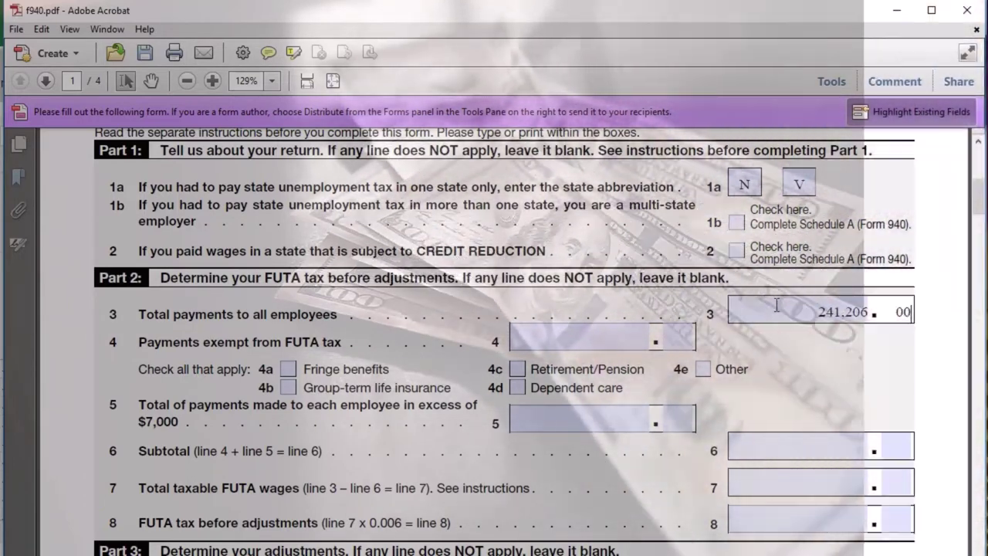
key(Tab)
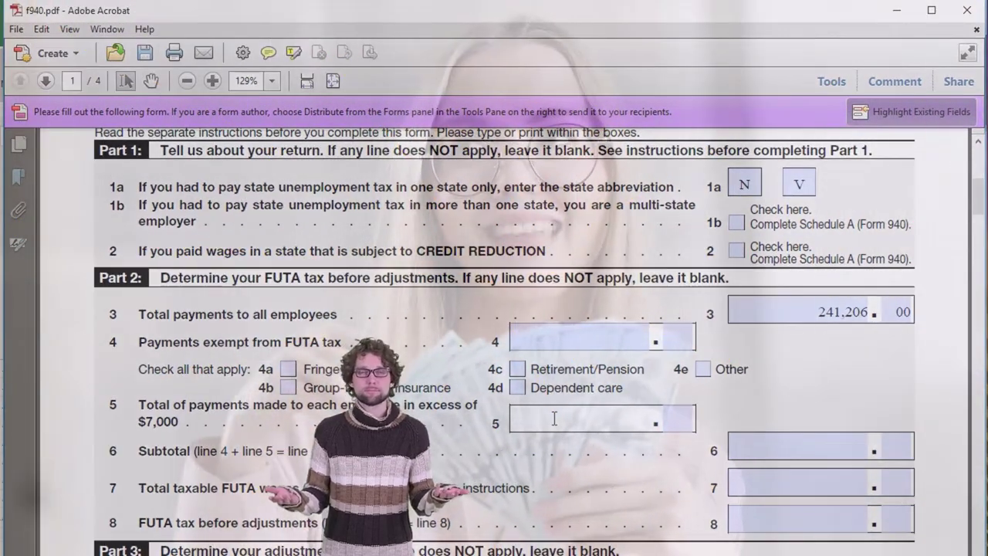
- Examine lines 5 through 8 of Part 2 on Form 940, focusing on line 7, Total taxable FUTA wages
click(746, 436)
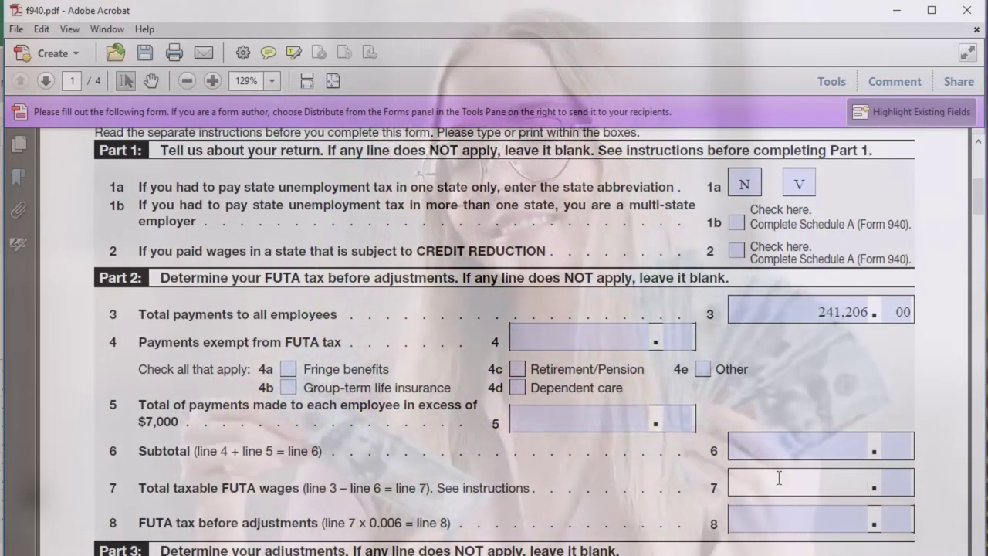
click(723, 464)
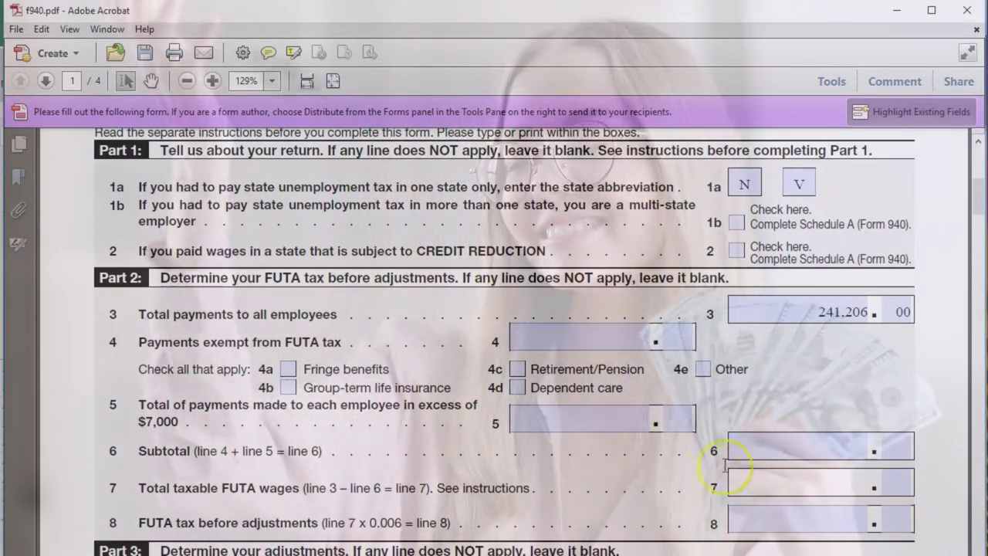
click(729, 488)
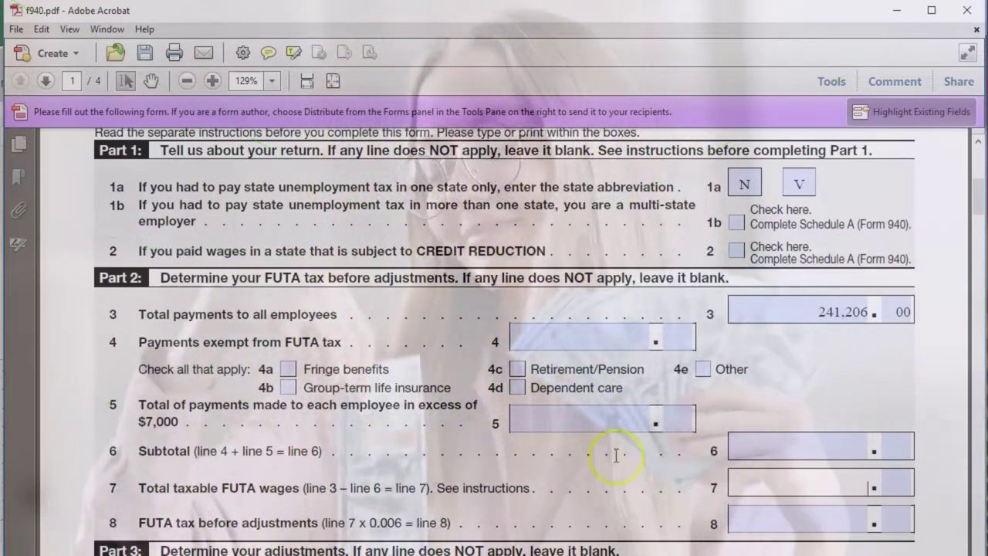
click(503, 417)
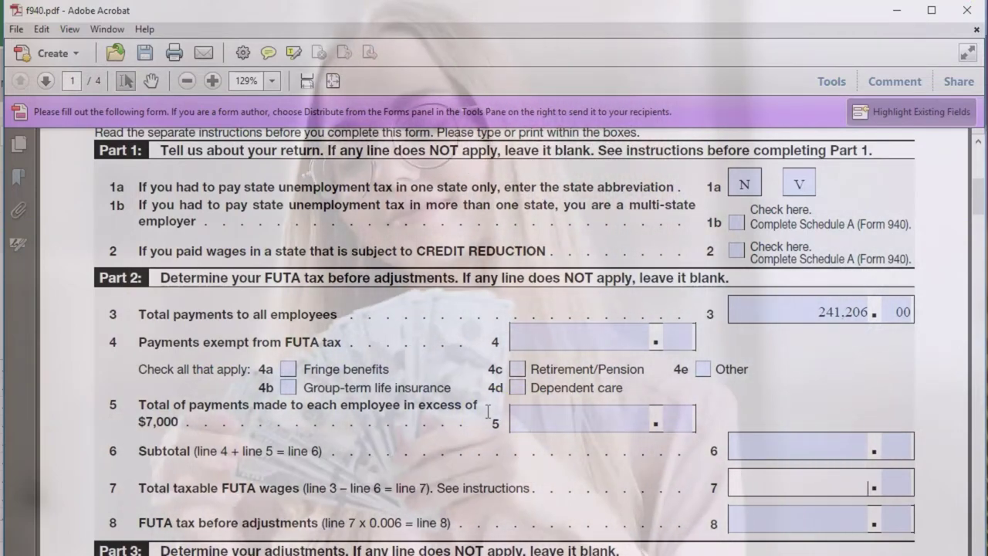
click(747, 482)
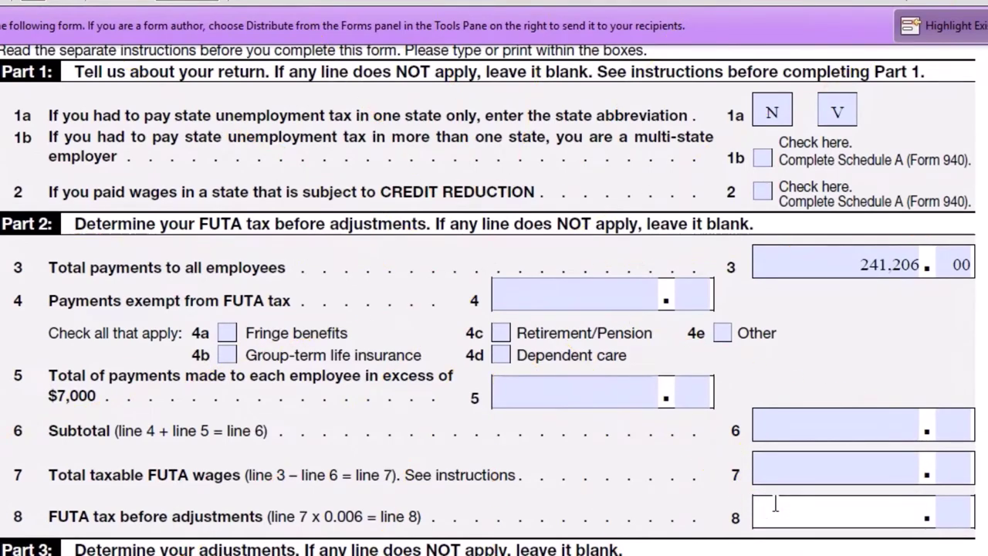
click(775, 467)
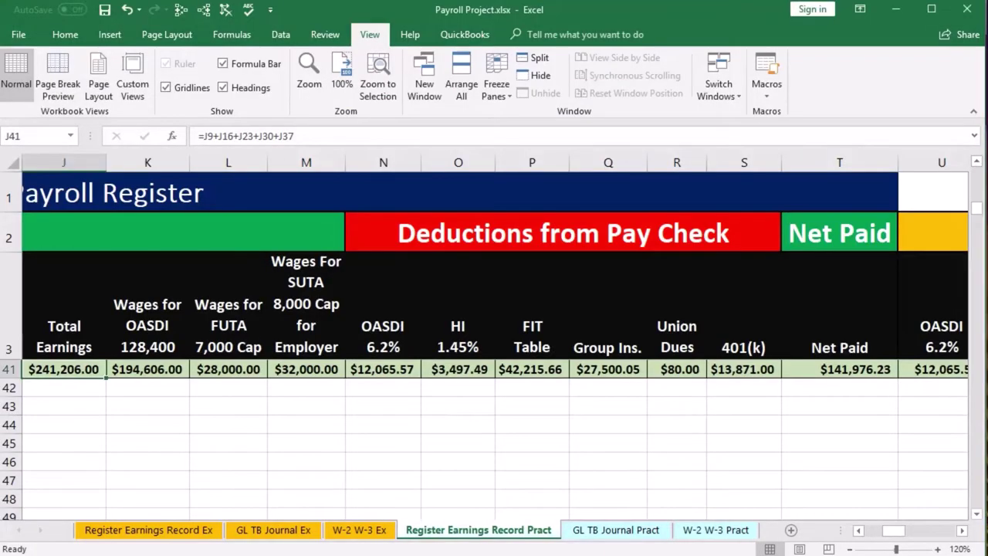
- Check the yearly Wages for FUTA total in L41 of the payroll register by calculating 4 × 7000 in Calculator
click(567, 404)
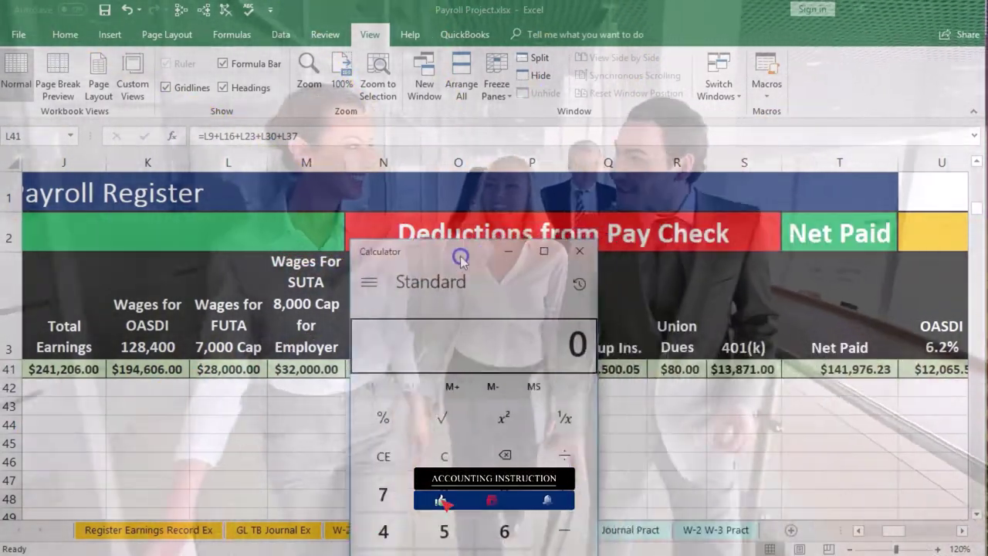
drag(461, 259, 387, 301)
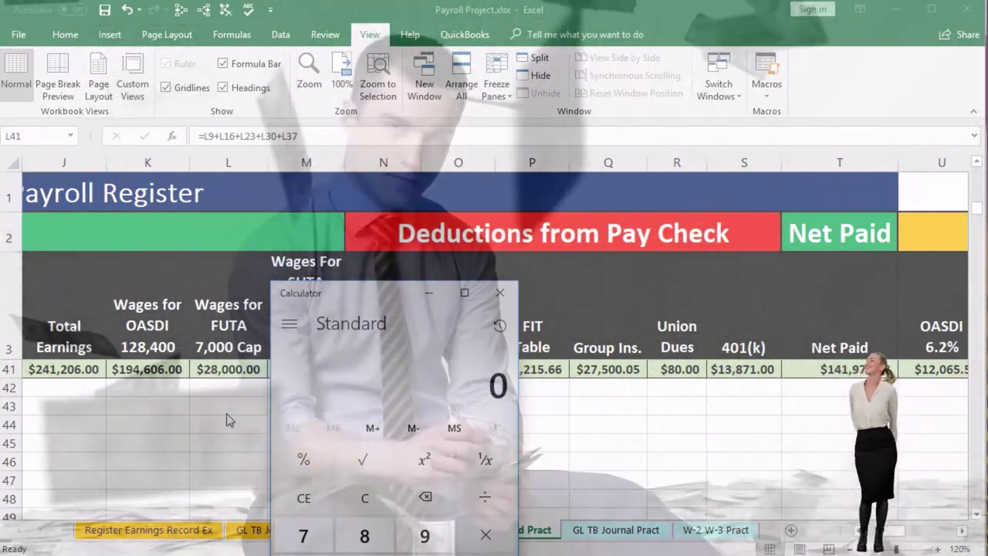
text(4)
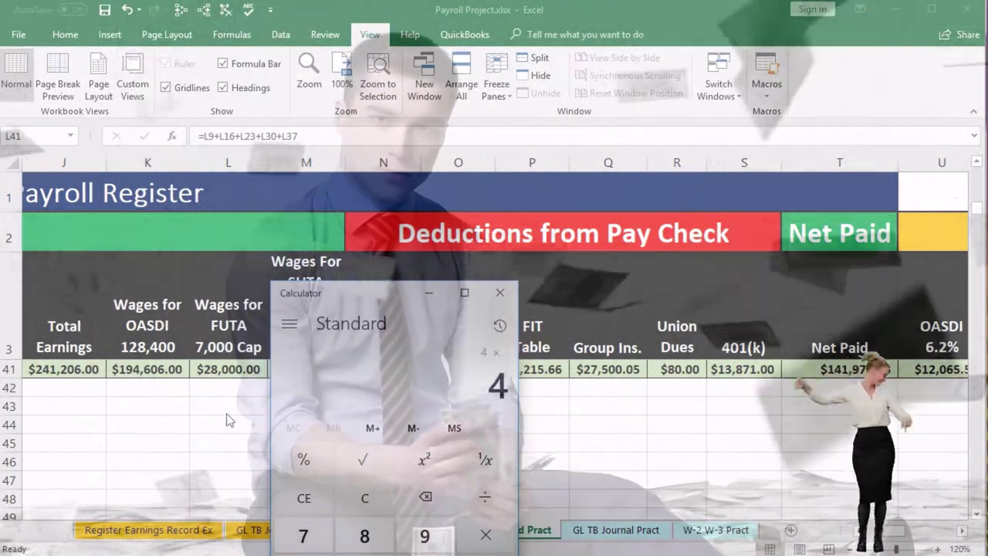
text(*700)
text(0)
key(Return)
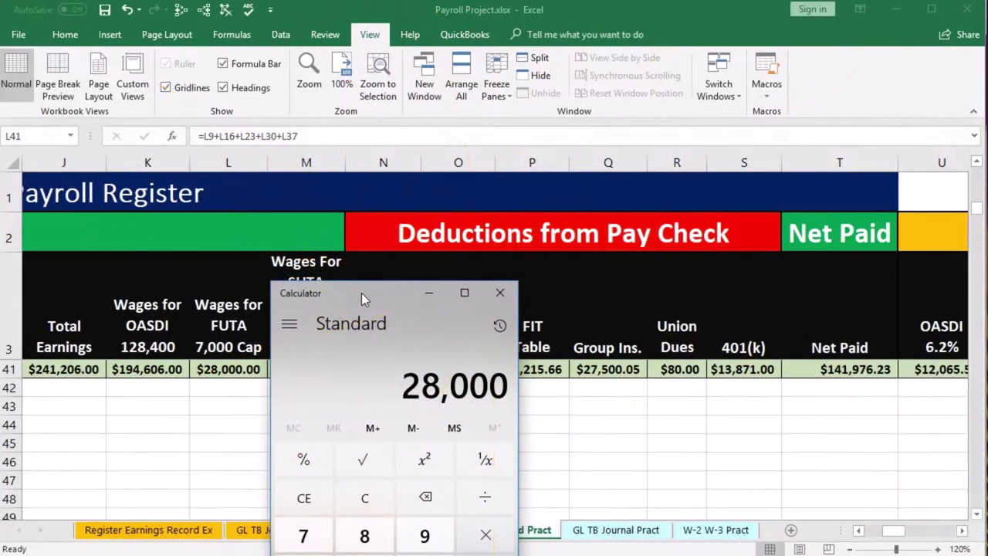
drag(361, 292, 830, 300)
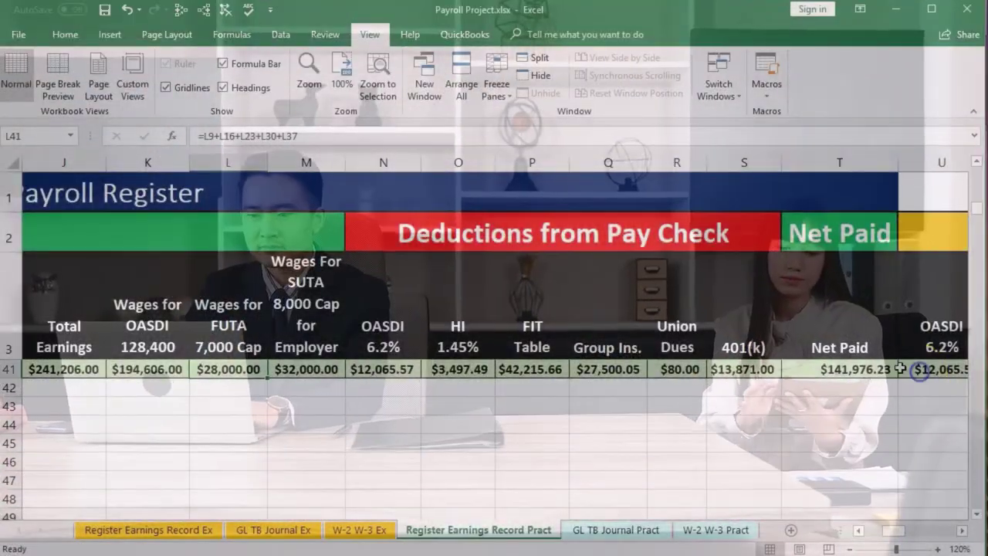
- Examine the yearly employer FUTA tax total in W41 of the payroll register
click(918, 370)
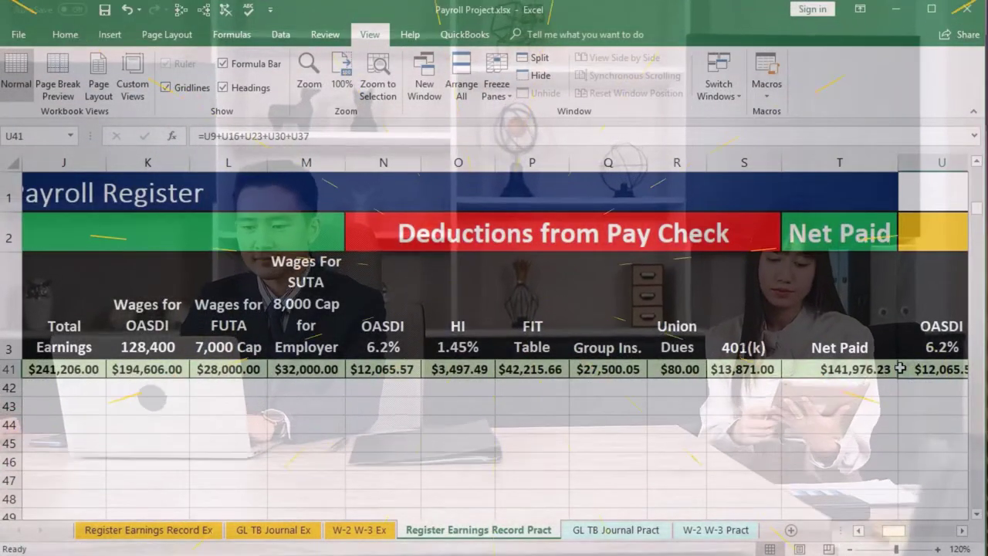
key(Right)
key(Right)
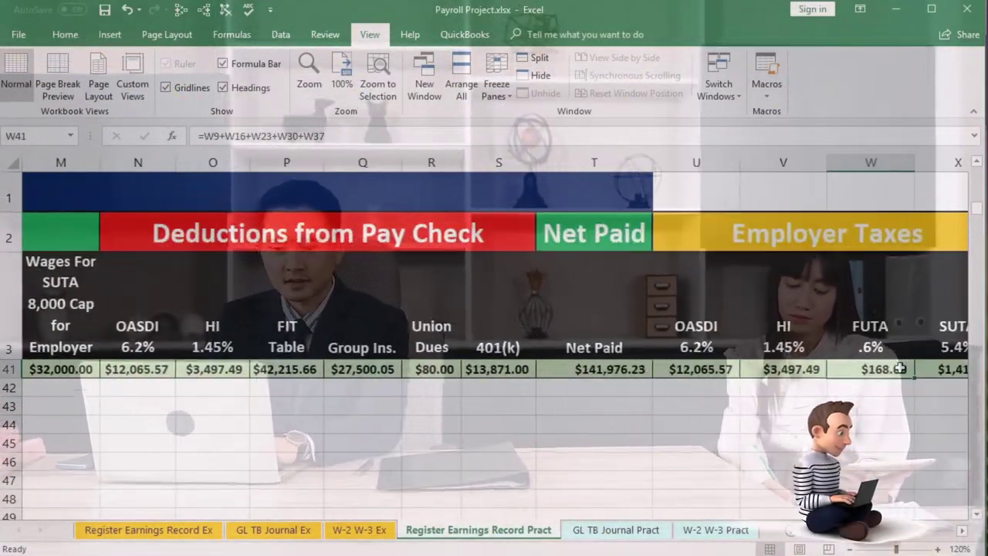
click(887, 377)
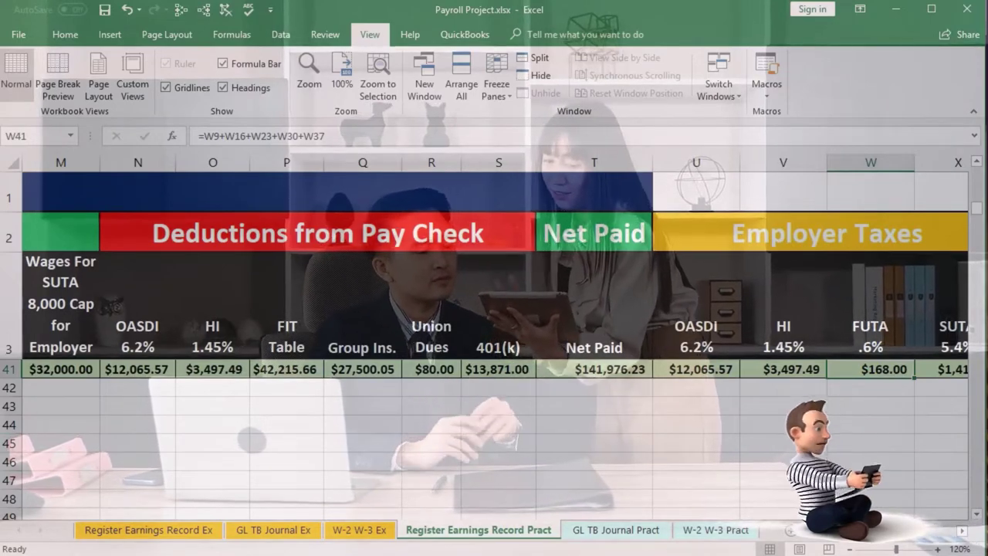
- Switch to f940.pdf in Adobe Acrobat and enter 28,000.00 on line 7, Total taxable FUTA wages
key(alt+Tab)
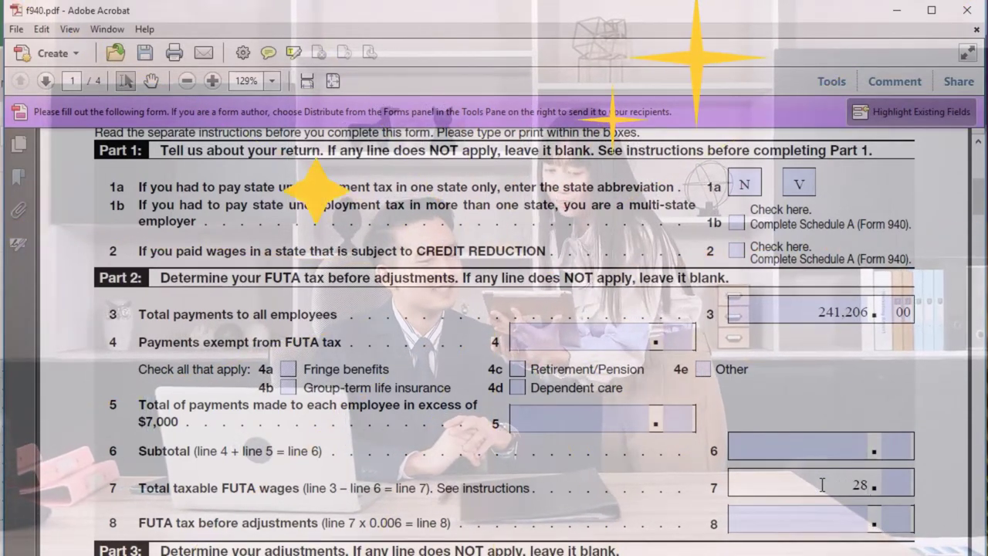
click(821, 484)
text(28.000)
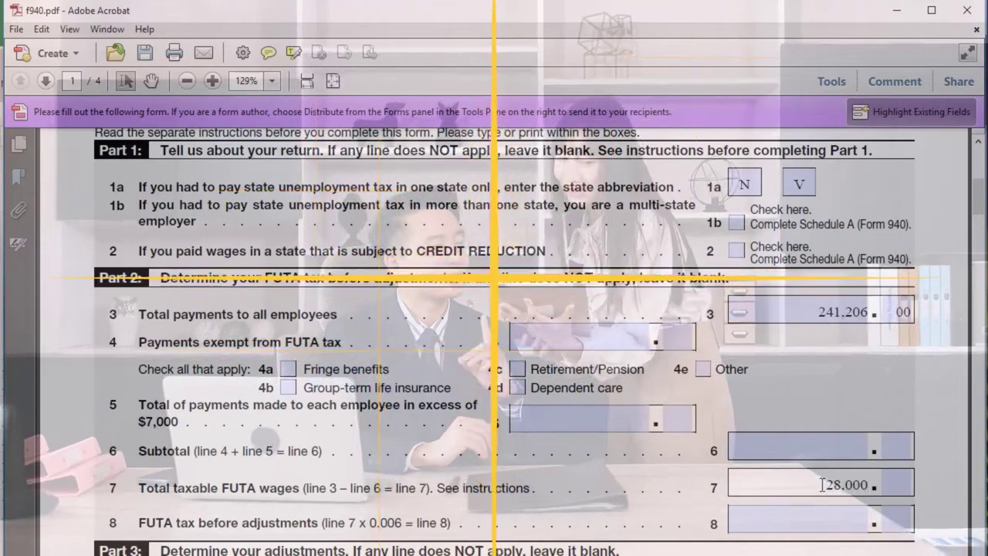
key(Tab)
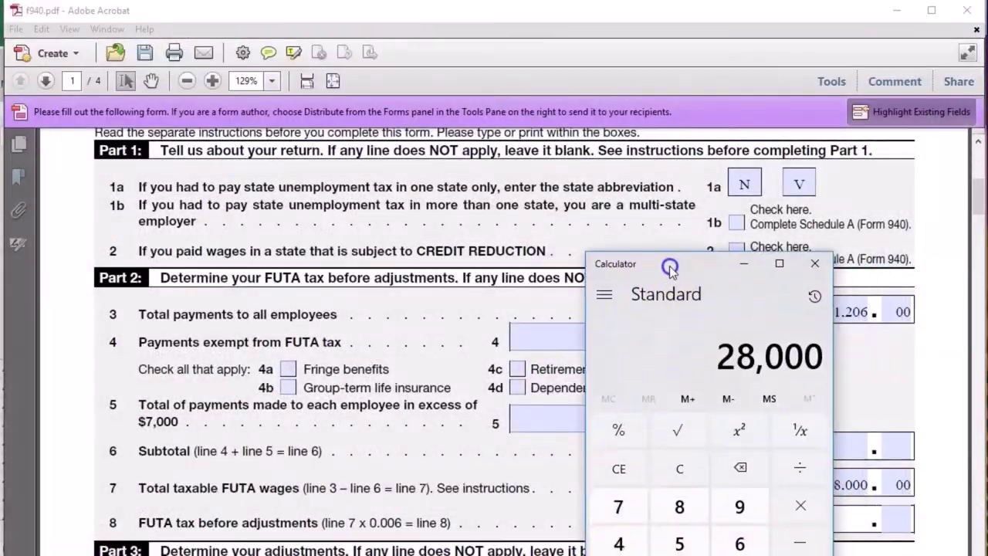
- Multiply 28,000 by 0.006 in Calculator to work out the FUTA tax, and close Calculator
drag(670, 267, 628, 240)
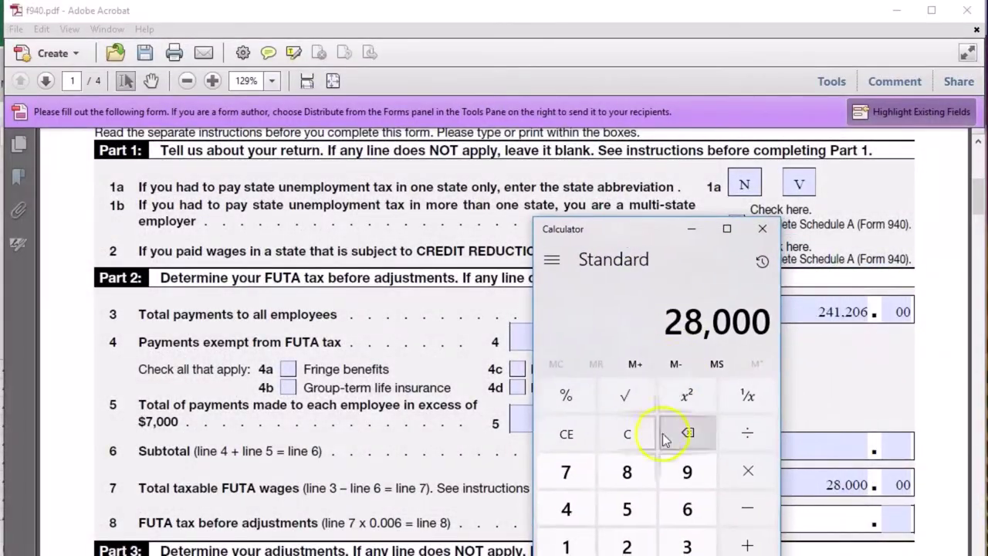
click(629, 436)
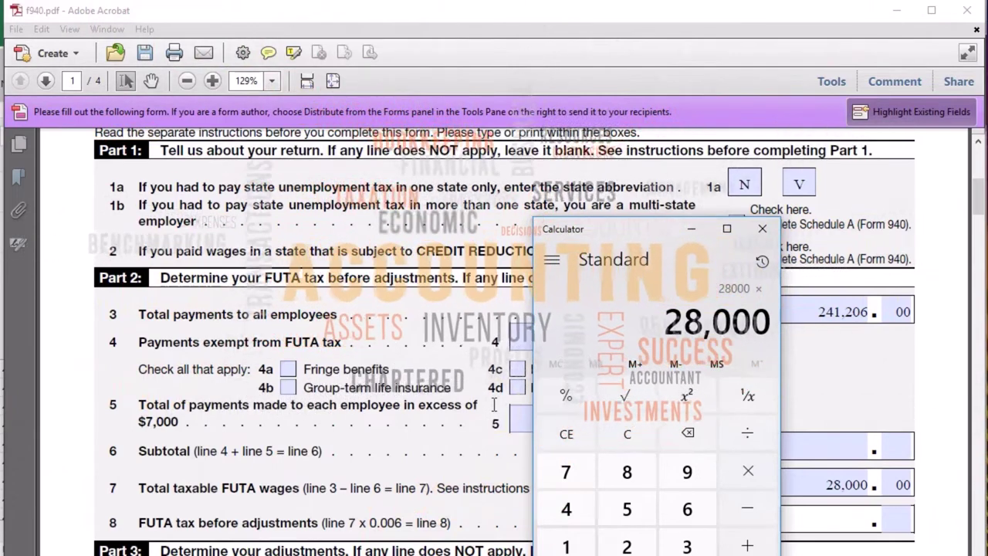
text(0.)
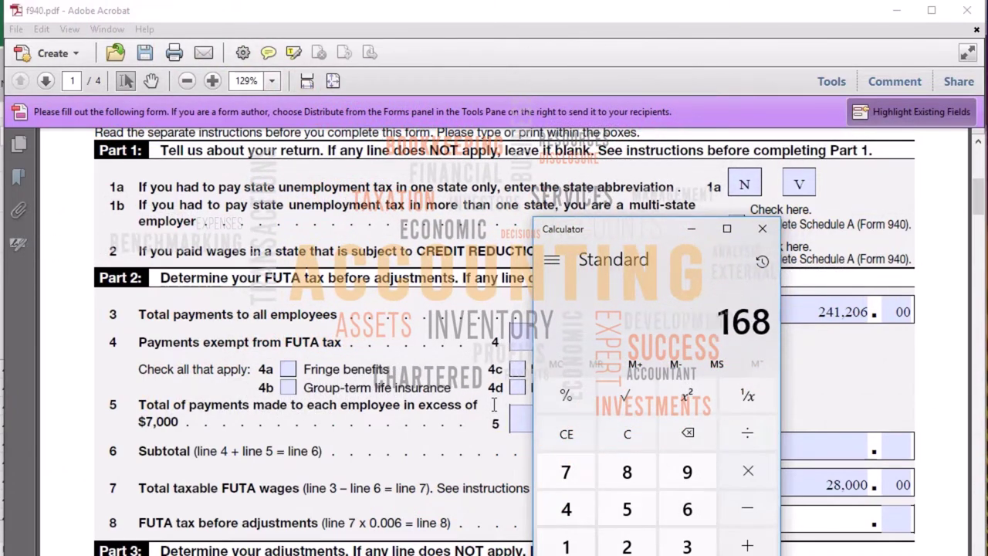
click(762, 228)
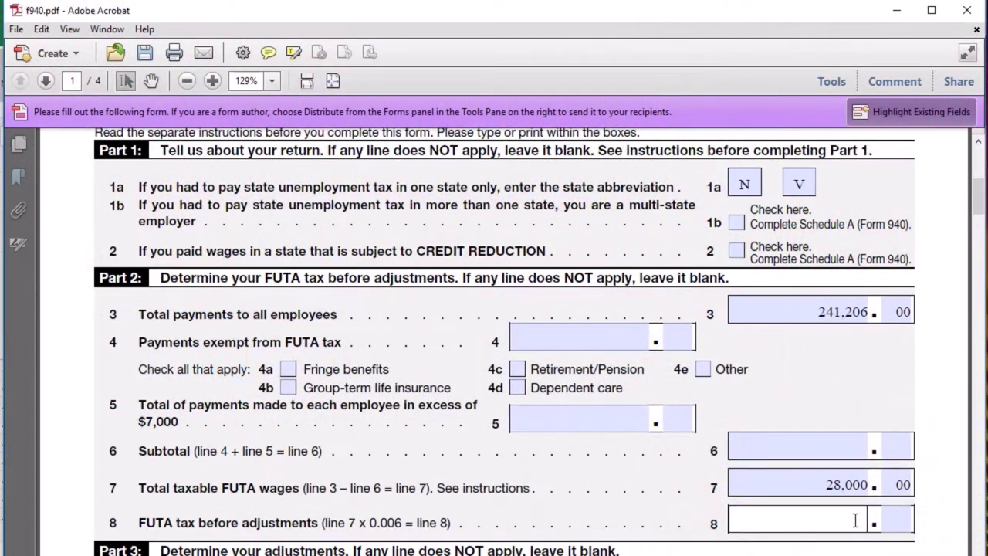
- Enter 168.00 on line 8, FUTA tax before adjustments, in Part 2 of Form 940
click(855, 521)
text(168)
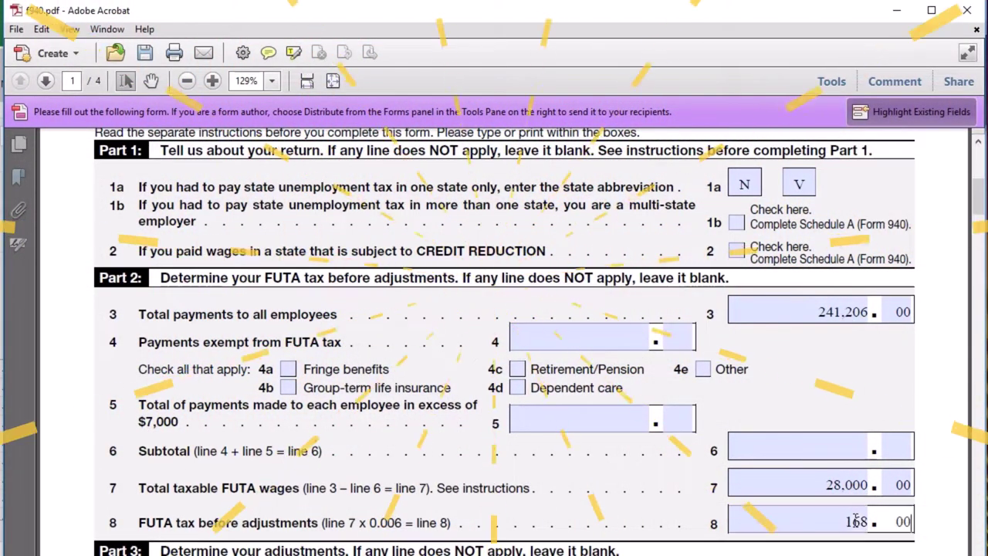
key(Tab)
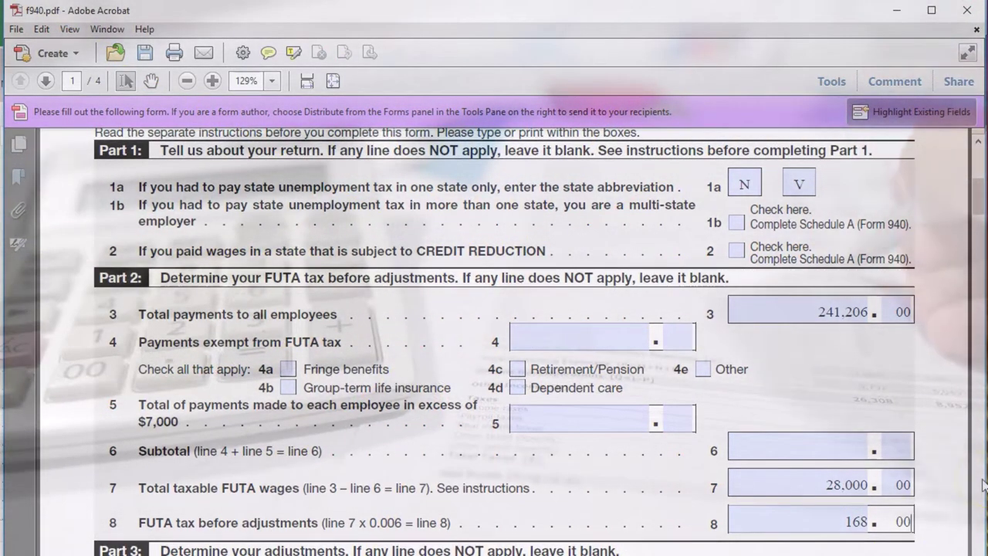
- Subtract the 28,000 on line 7 from the 241,206 on line 3 in Calculator to get the line 5 amount
click(622, 423)
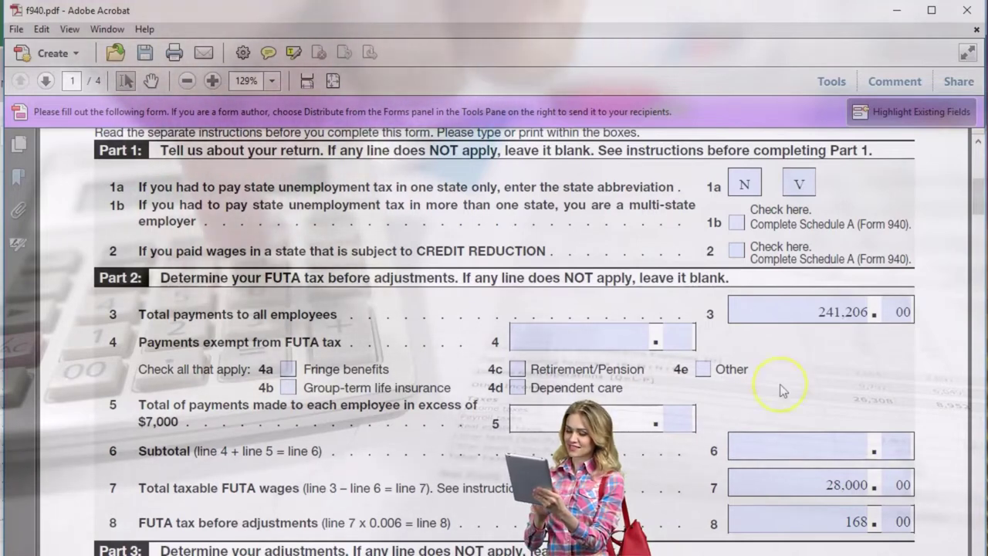
click(833, 468)
click(852, 519)
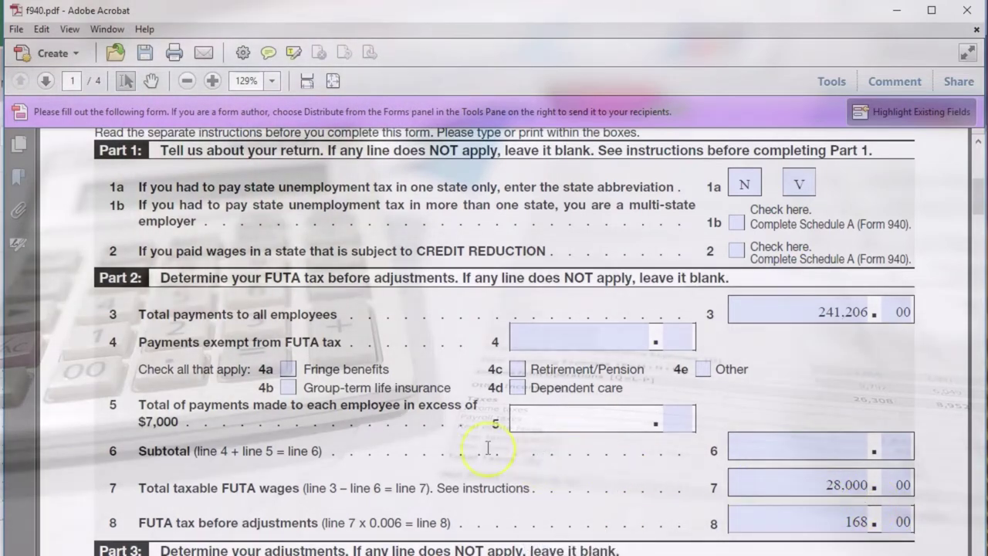
click(252, 420)
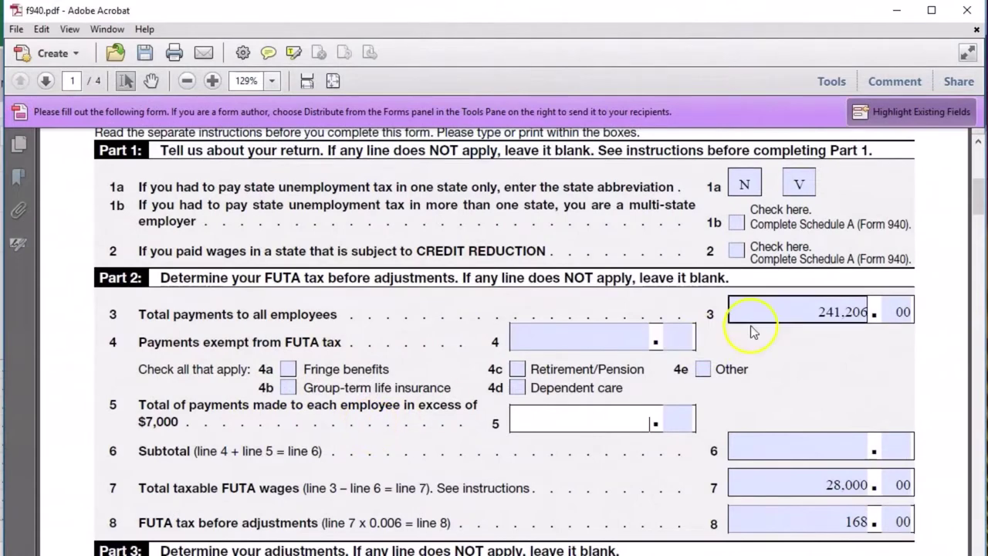
key(alt+Tab)
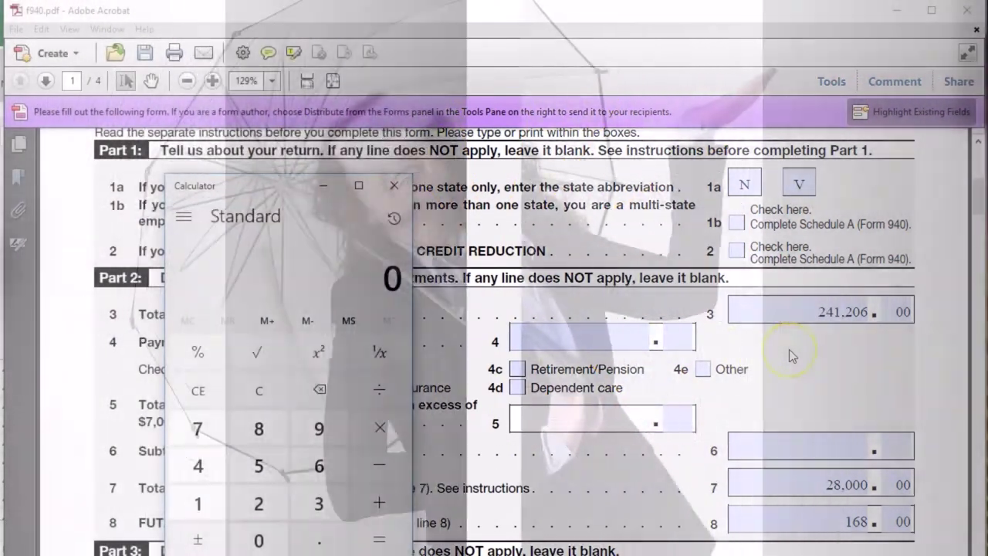
text(24)
text(1206-280)
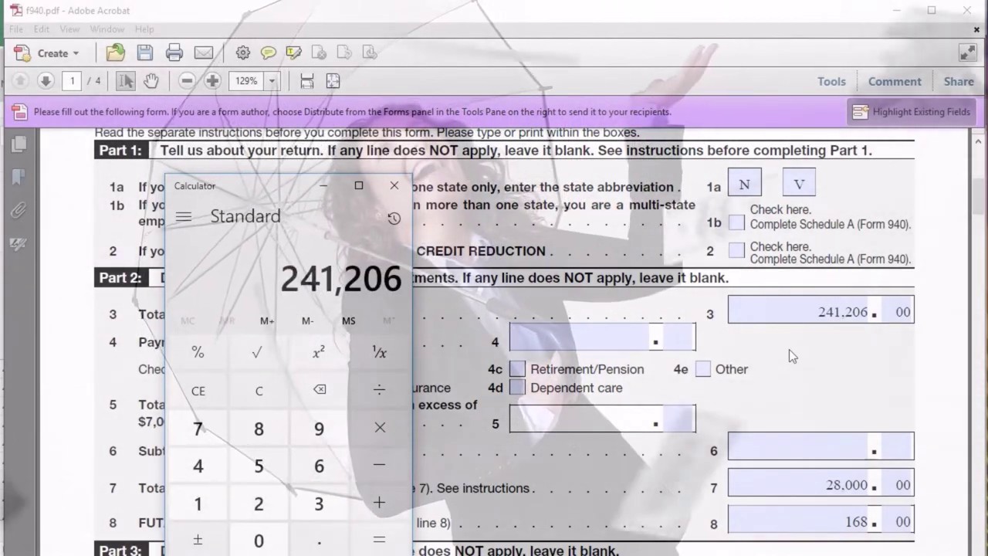
text(00)
key(Return)
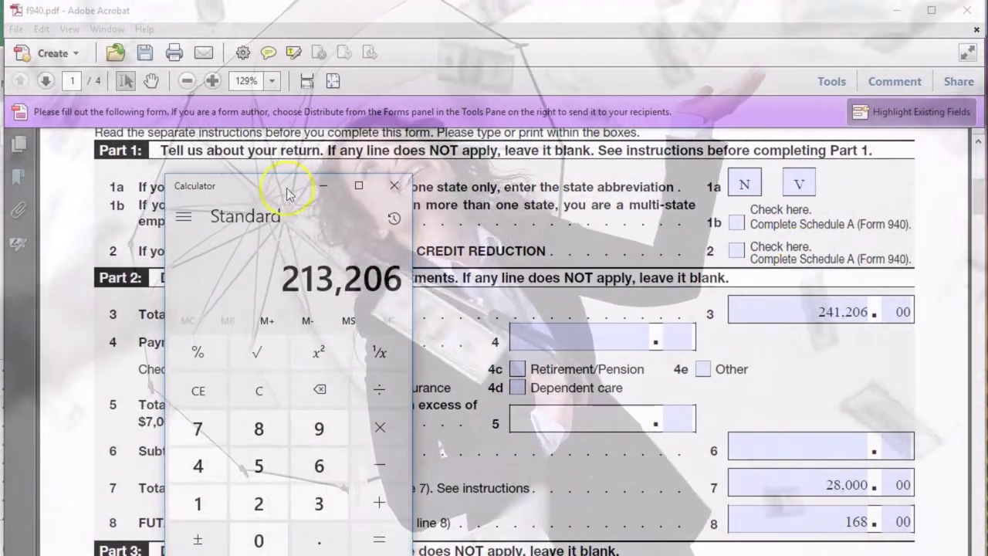
- Enter 213,206.00 on line 5, Total of payments made to each employee in excess of $7,000
click(324, 185)
click(606, 414)
text(2)
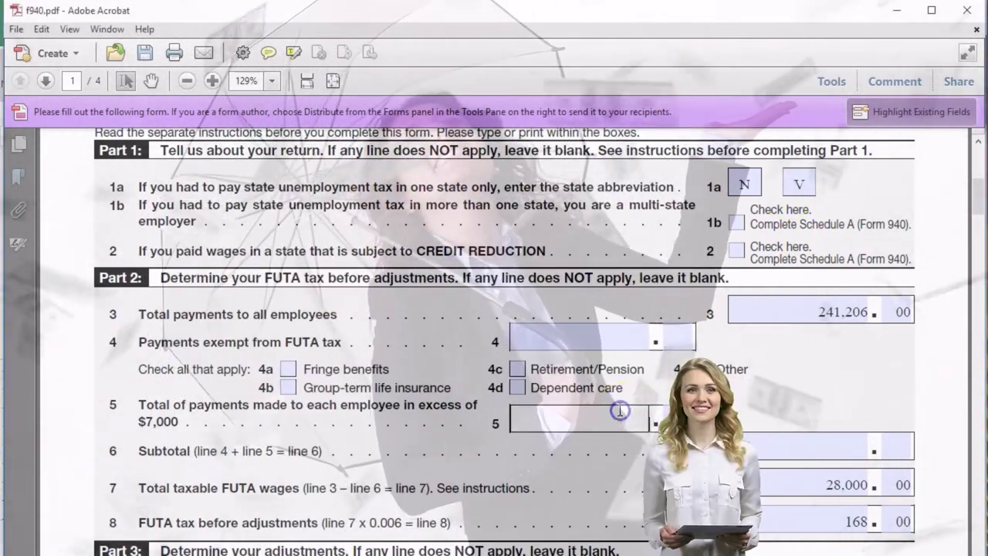
text(13.)
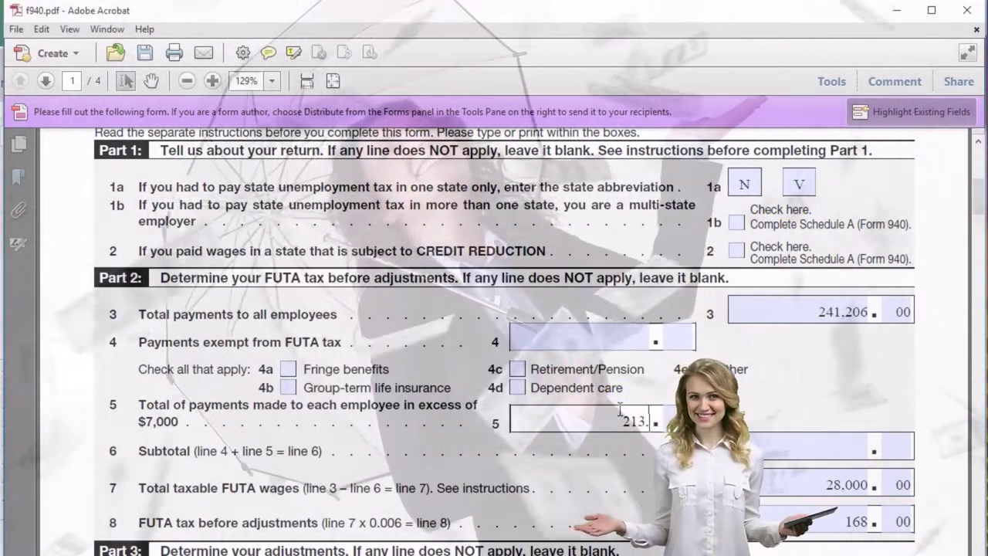
text(206)
key(Tab)
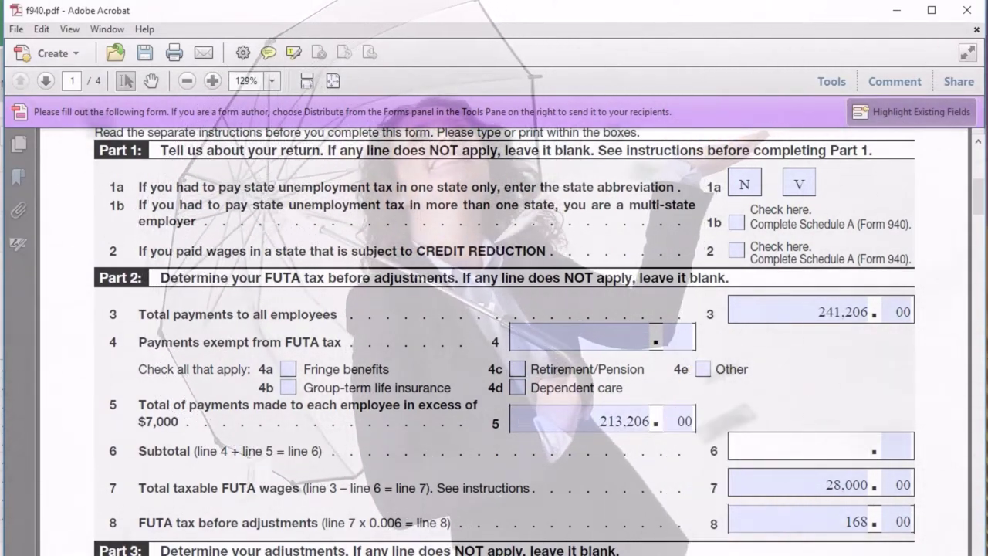
- Examine the 0.006 rate on line 8 and the Part 3 adjustment lines 9 through 11
scroll(844, 407, down, 4)
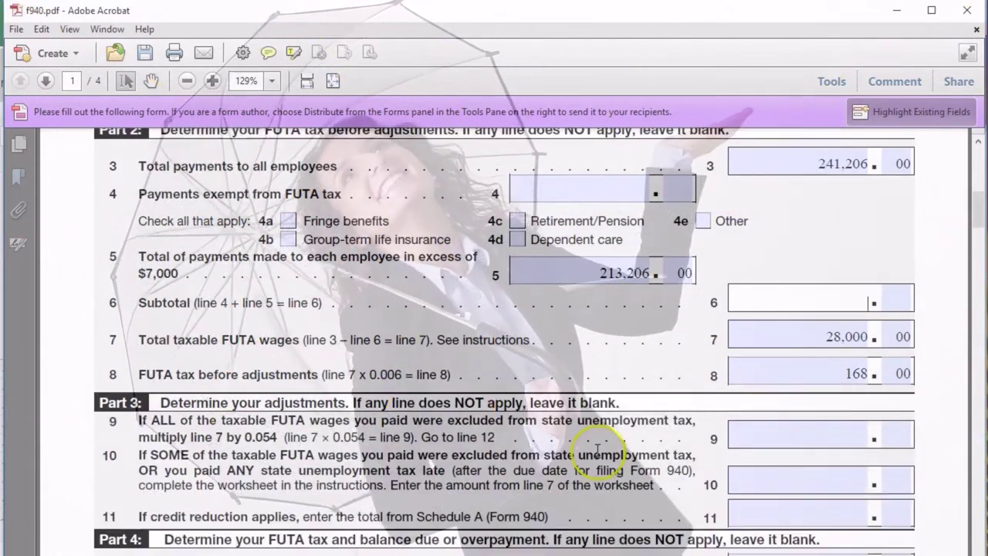
scroll(527, 459, down, 1)
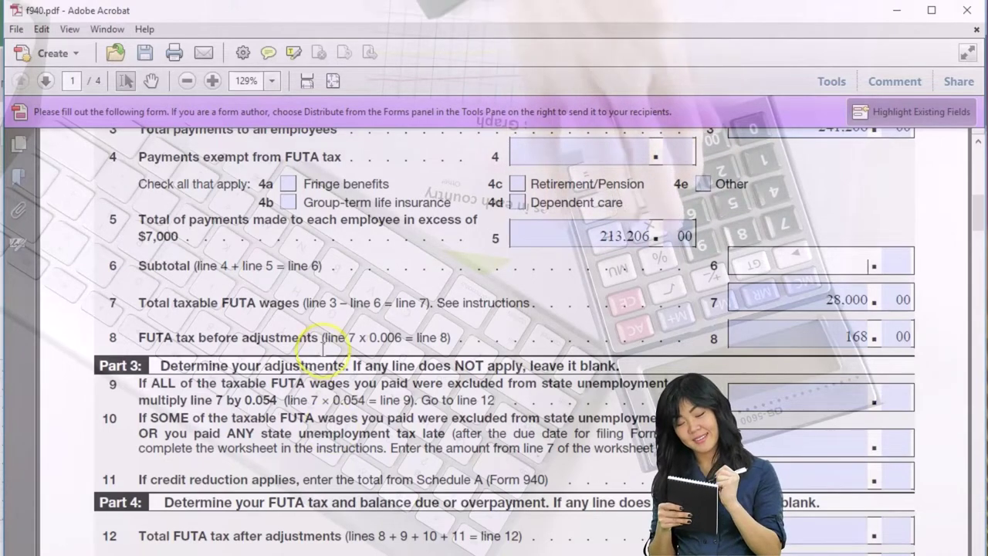
double_click(381, 339)
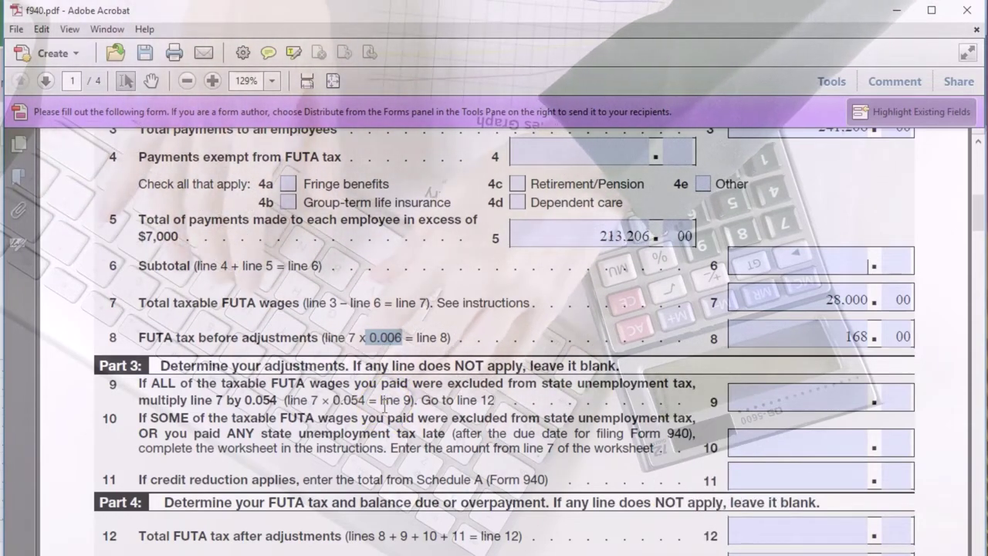
scroll(384, 407, down, 1)
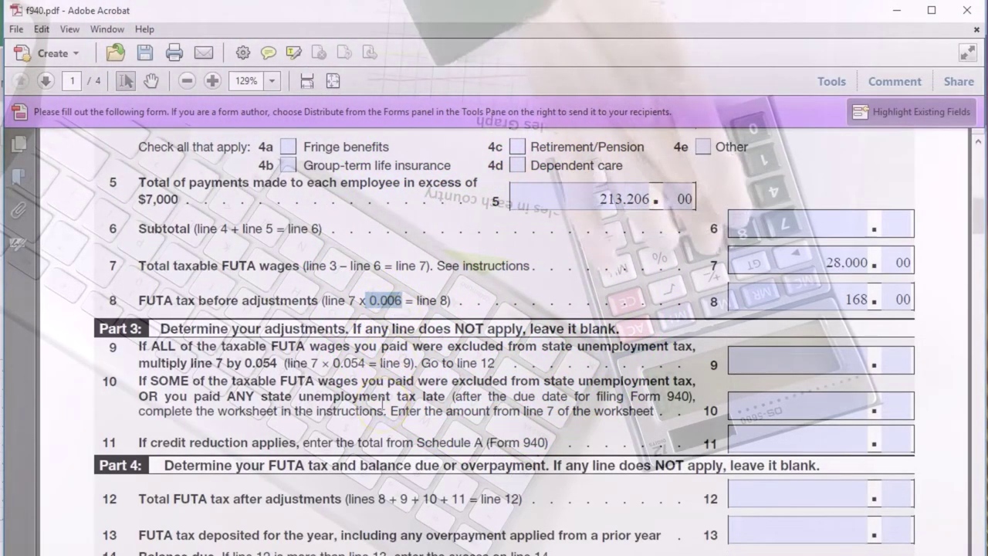
scroll(199, 417, down, 2)
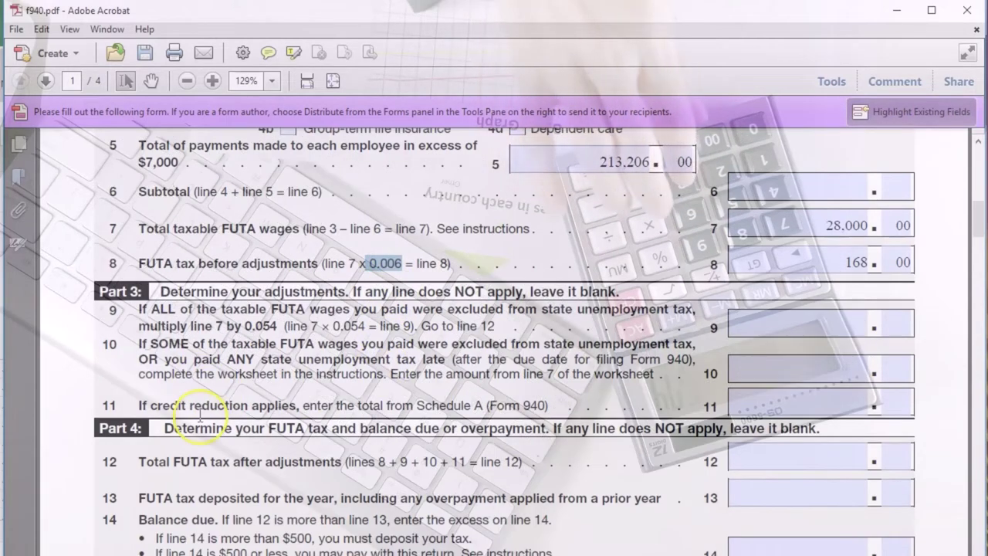
scroll(144, 340, down, 1)
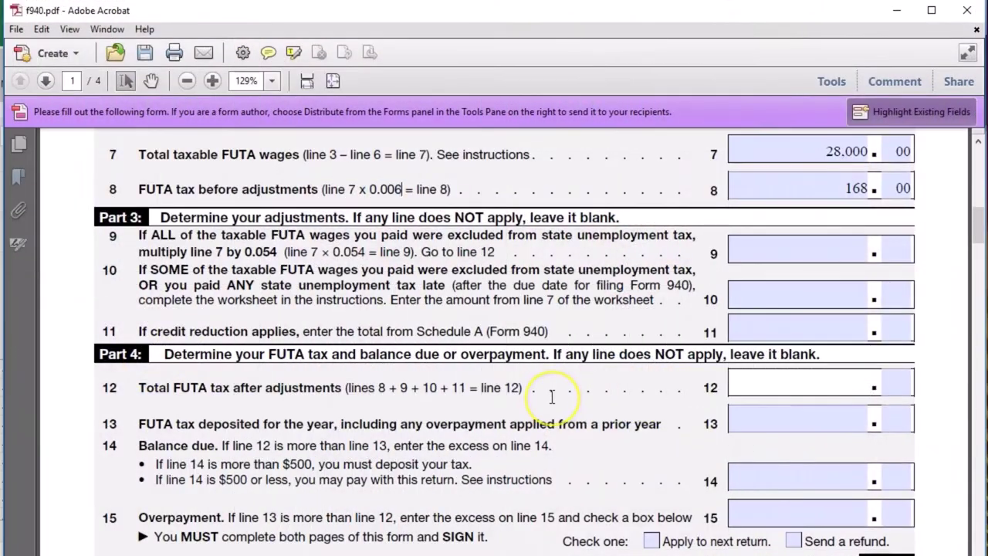
- Enter 168.00 on line 12, Total FUTA tax after adjustments, in Part 4
key(Tab)
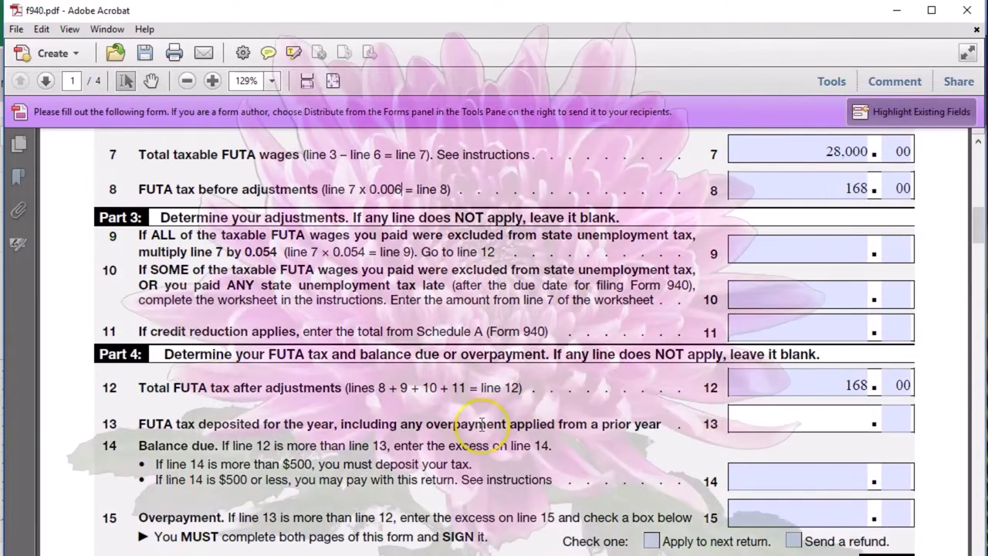
click(702, 422)
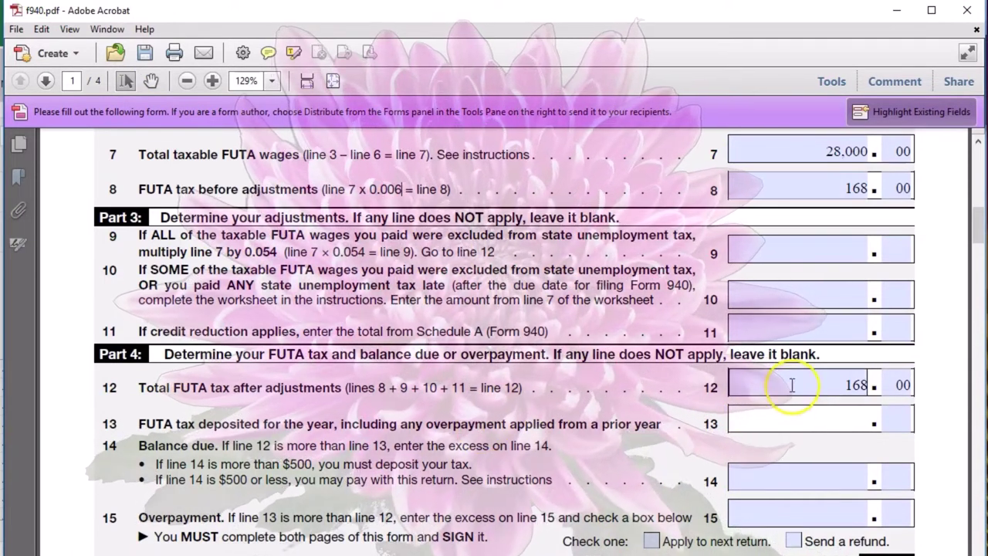
drag(849, 384, 877, 384)
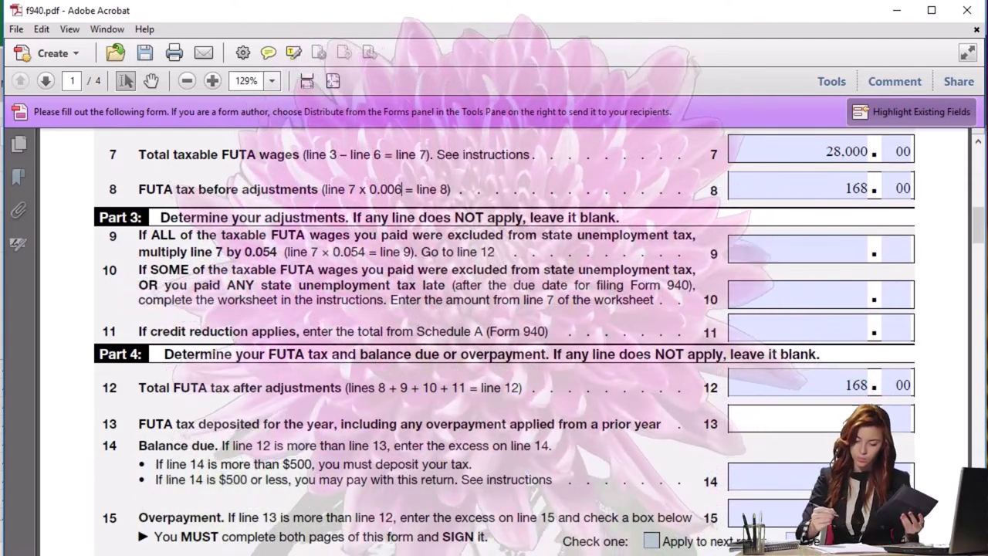
- Switch to Payroll Project.xlsx in Excel and find the 9/15 and 10/15 journal entries on the GL TB Journal Pract sheet
key(alt+Tab)
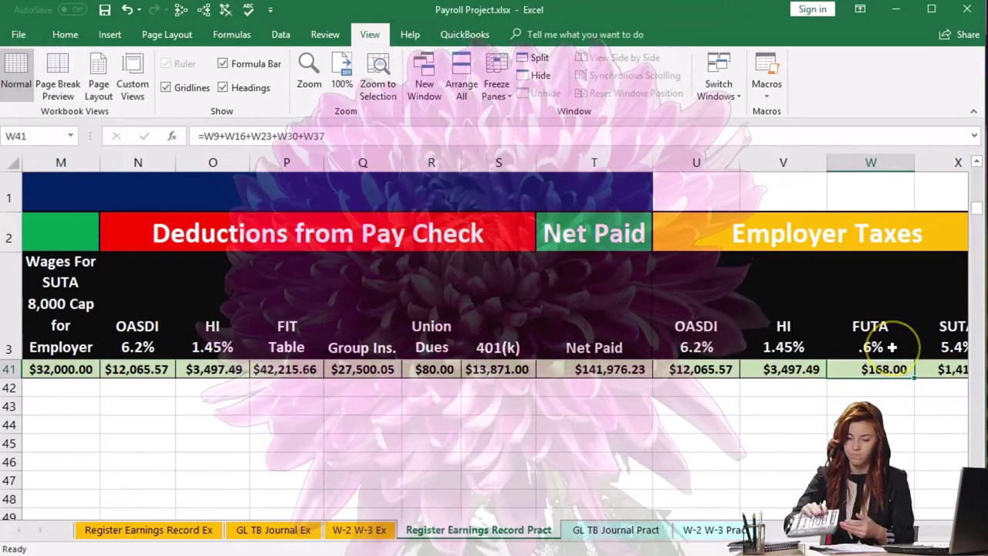
click(625, 534)
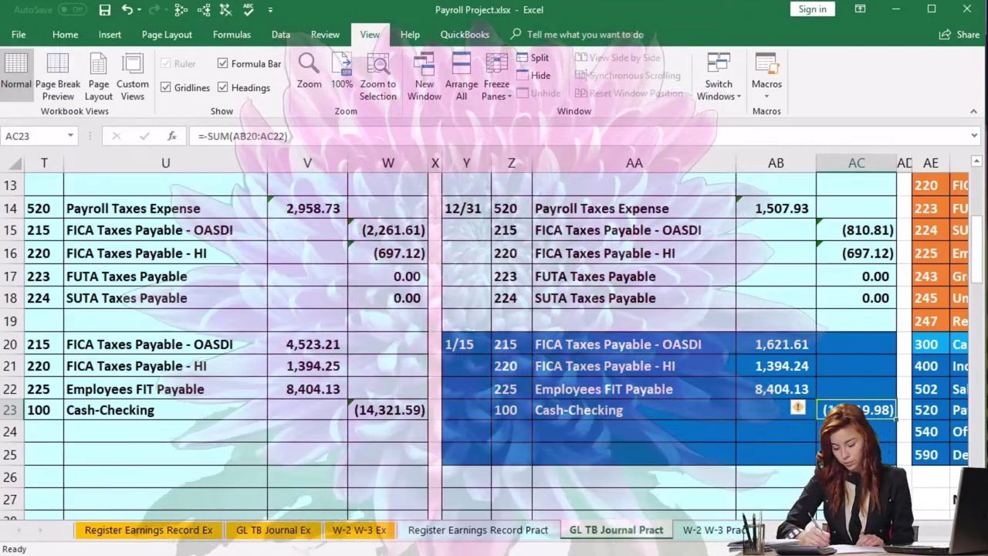
click(962, 530)
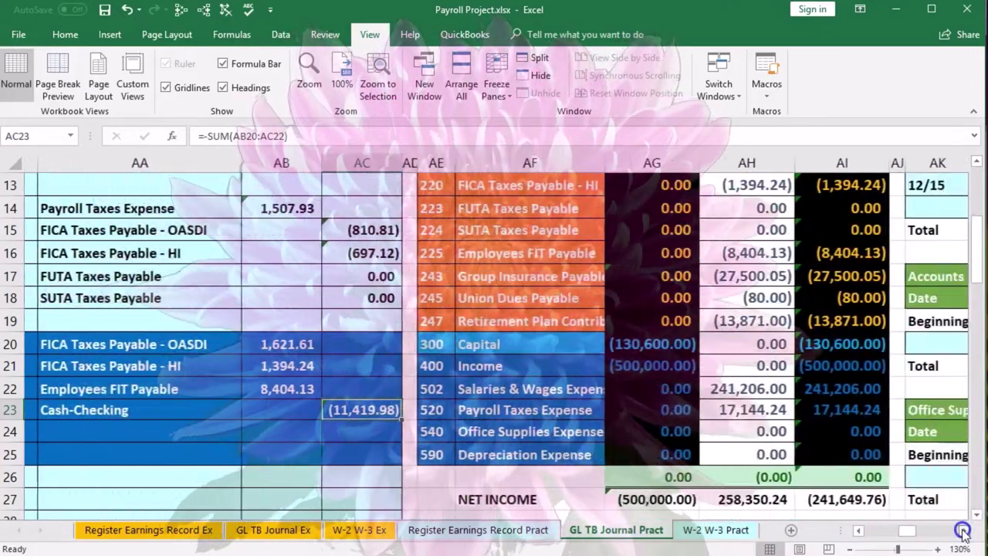
scroll(833, 424, up, 3)
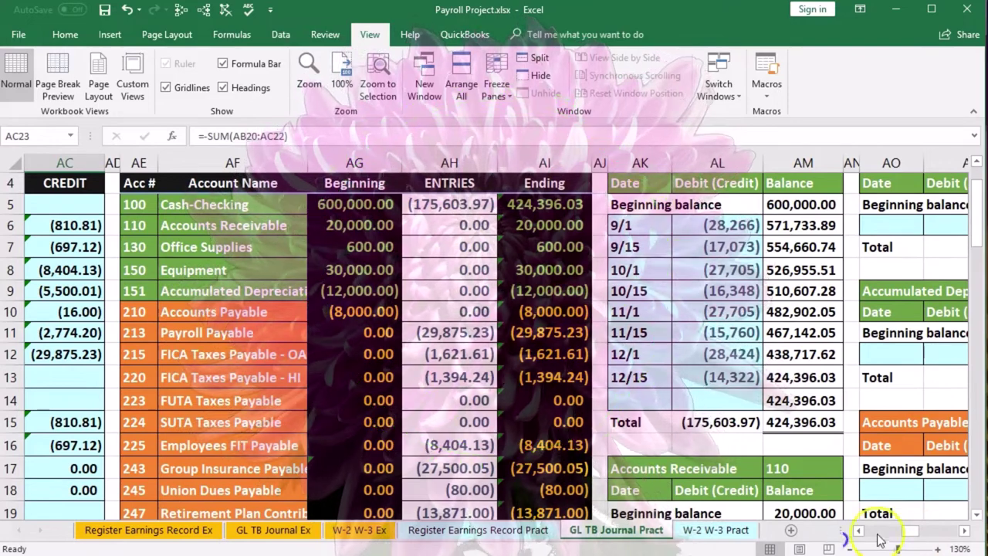
drag(893, 534, 868, 532)
scroll(308, 416, down, 4)
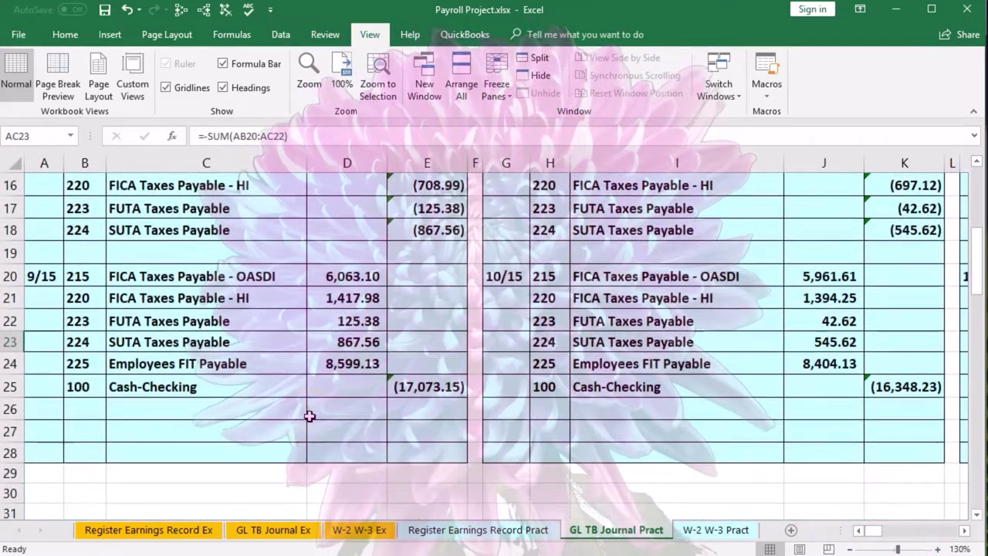
- Examine the 9/15 and 10/15 payroll tax payment entries for the FUTA Taxes Payable amounts deposited, continuing to the 11/15 entry
click(45, 274)
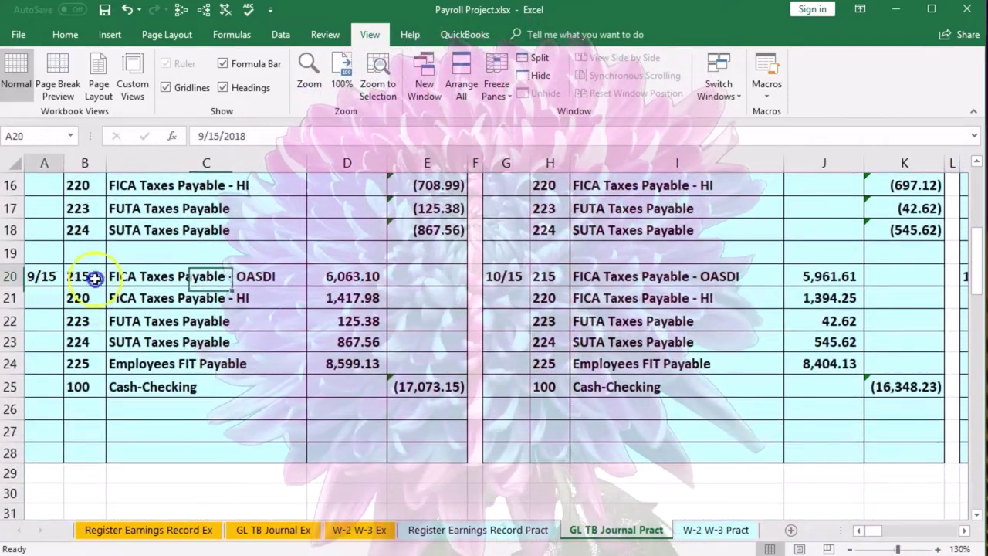
click(446, 386)
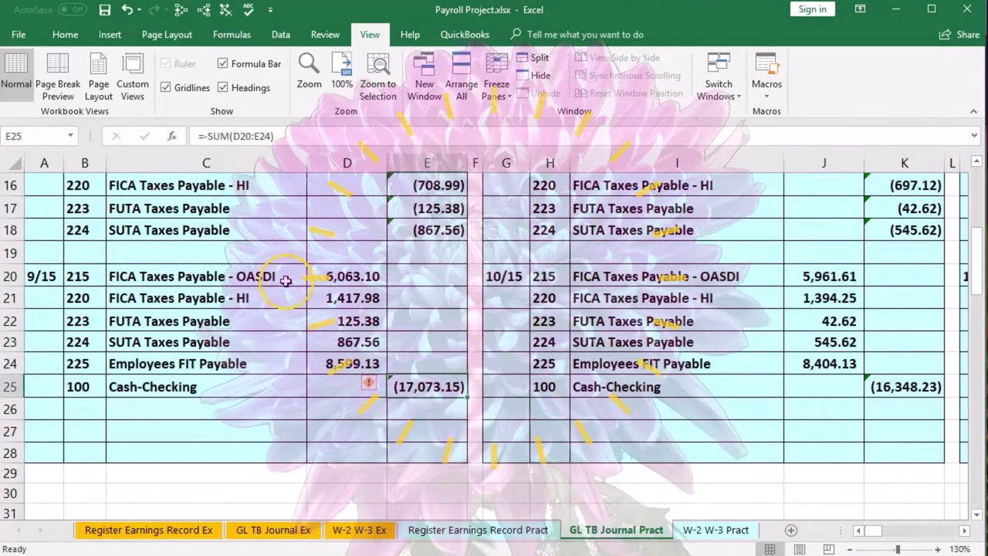
drag(286, 281, 266, 372)
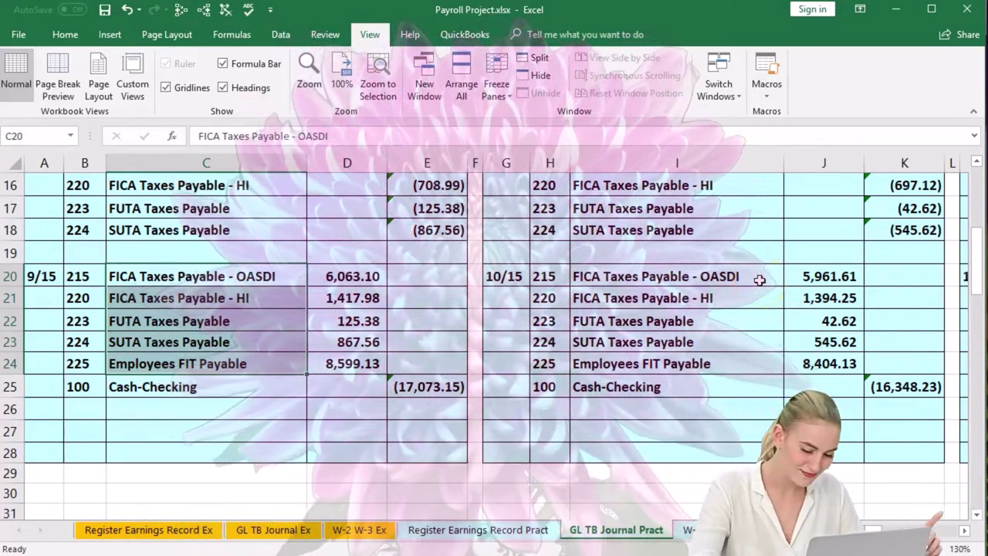
click(759, 279)
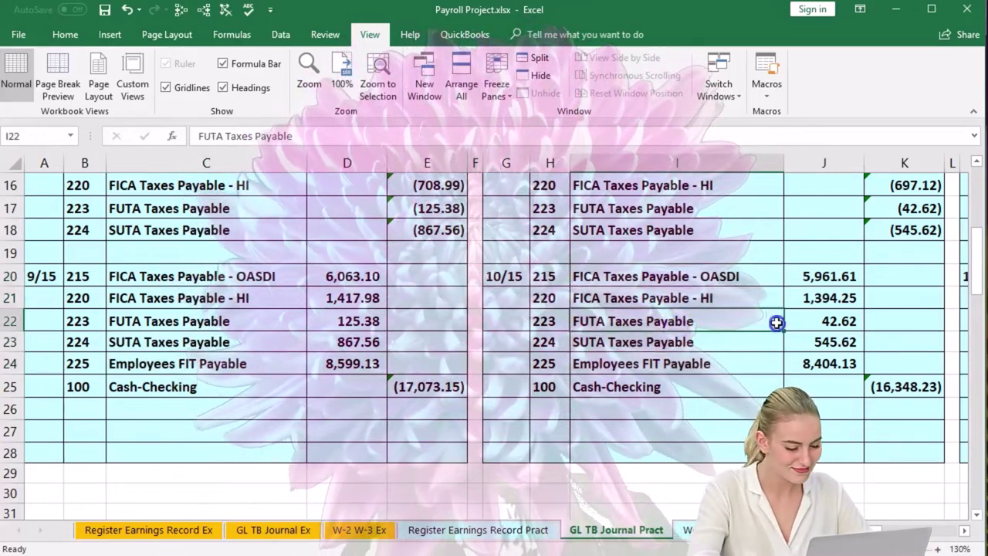
drag(777, 322, 818, 322)
drag(89, 318, 169, 320)
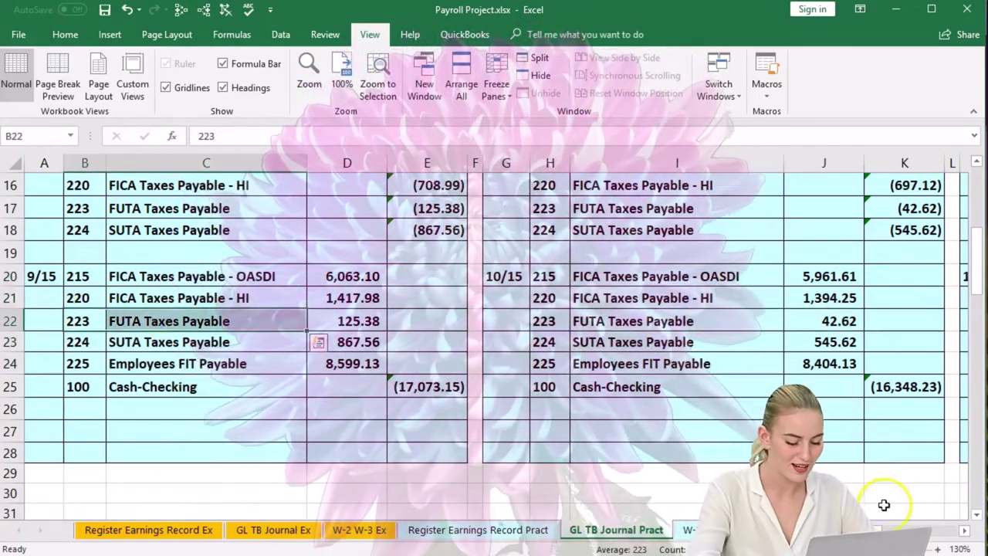
click(963, 531)
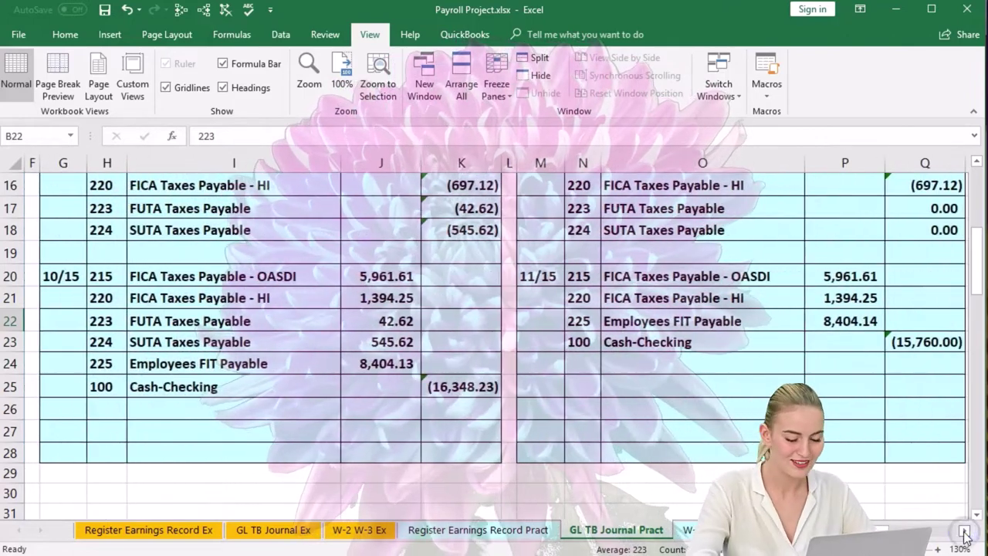
- Check the 11/15 payment entry for any FUTA deposit and sum the FUTA Taxes Payable debits of the 9/15 and 10/15 entries
click(900, 339)
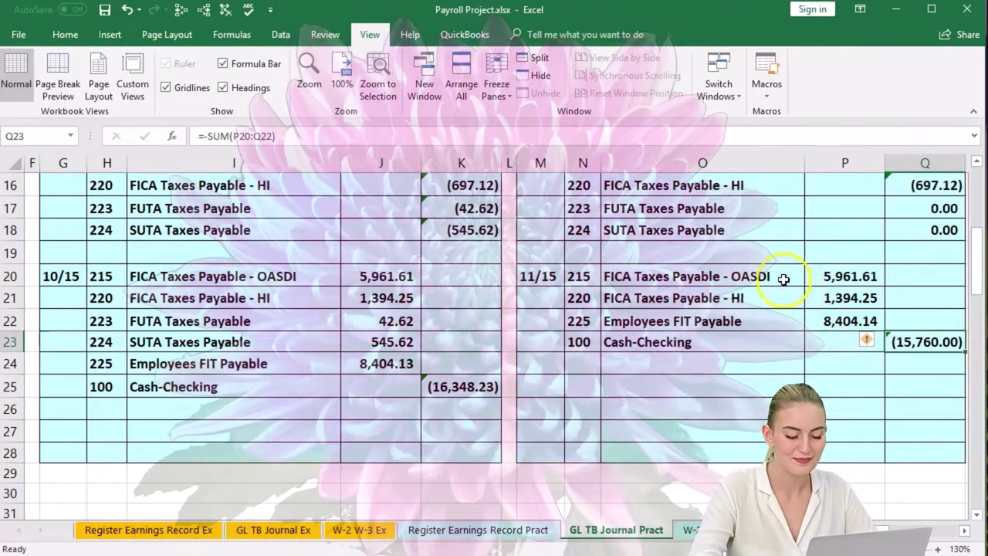
drag(783, 279, 779, 338)
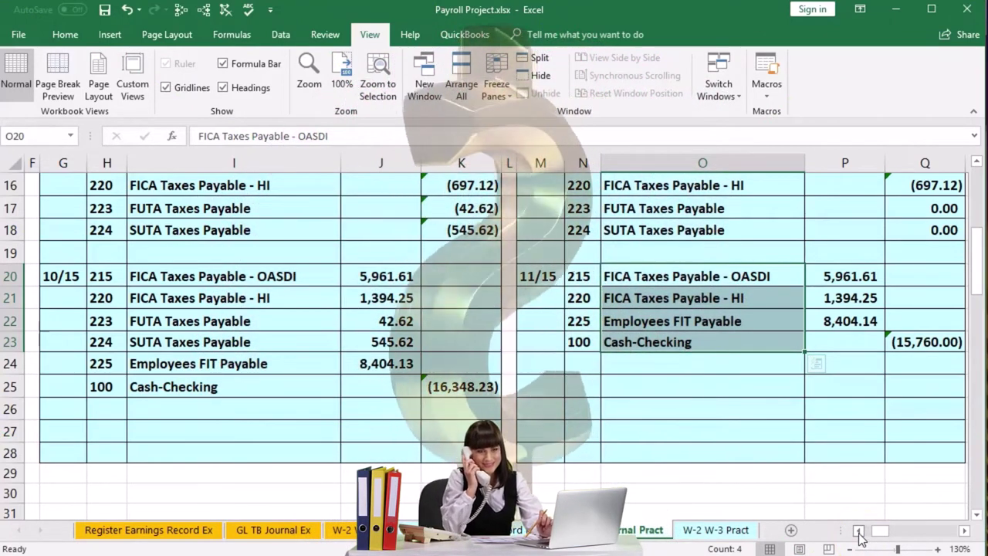
click(858, 530)
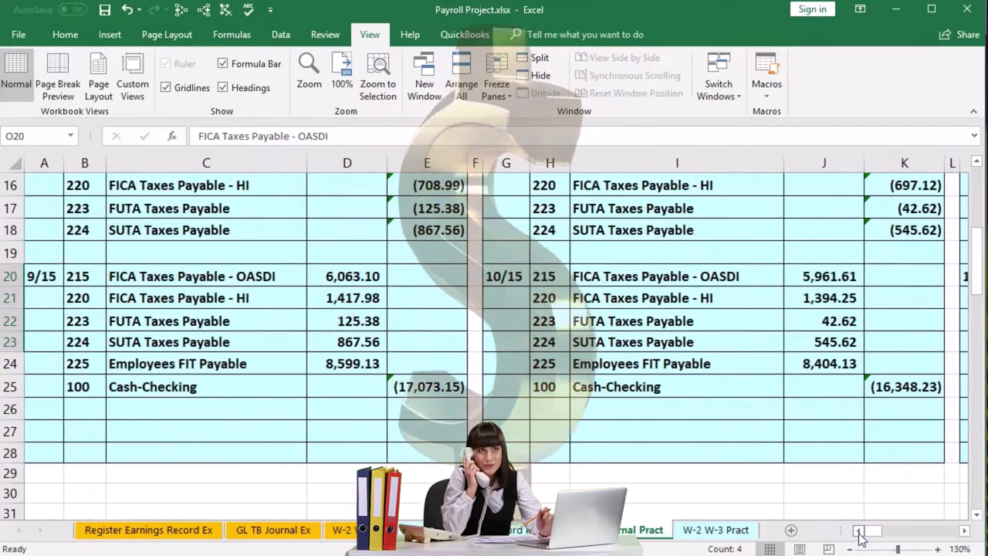
click(357, 325)
ctrl+click(809, 319)
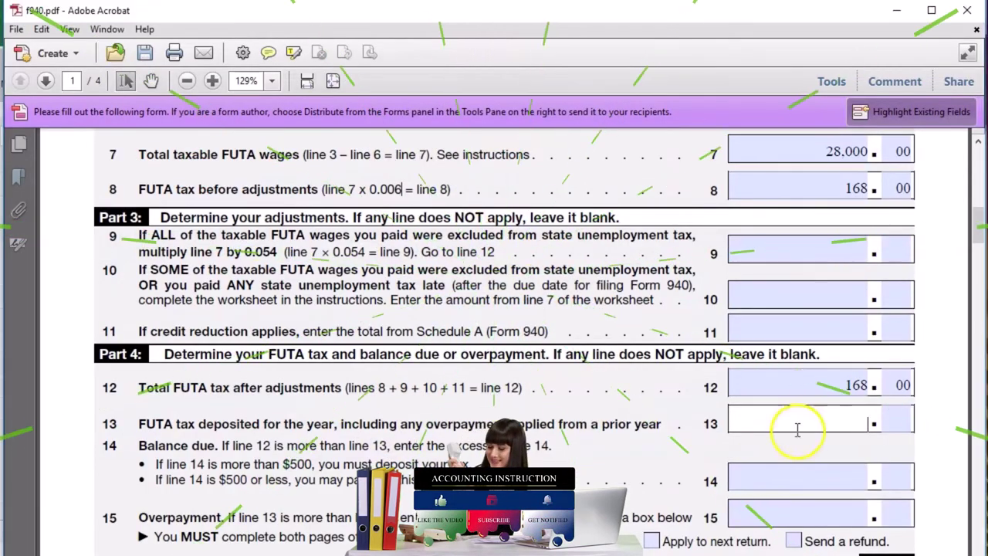
- Switch to f940.pdf in Adobe Acrobat and enter 168.00 on line 13, FUTA tax deposited for the year
click(797, 387)
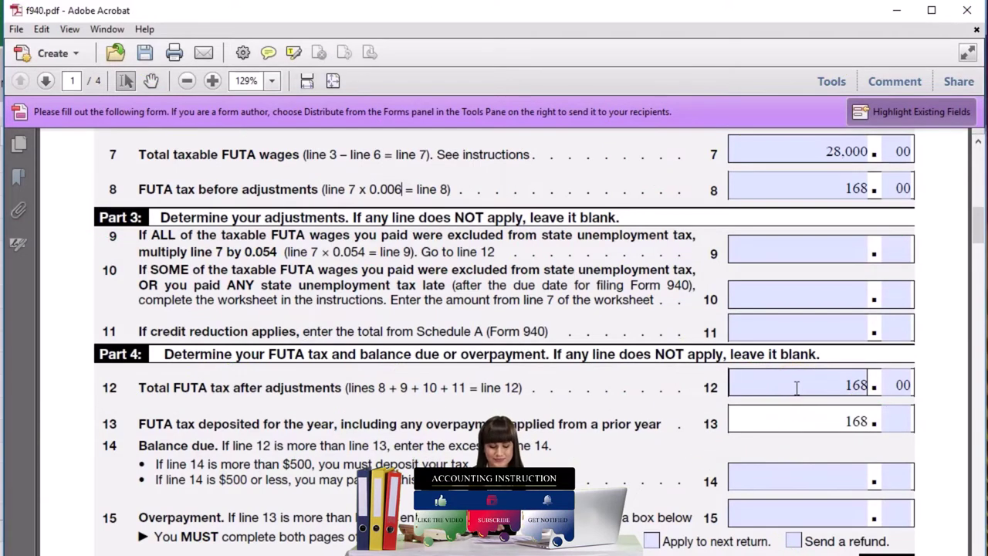
key(Tab)
text(00)
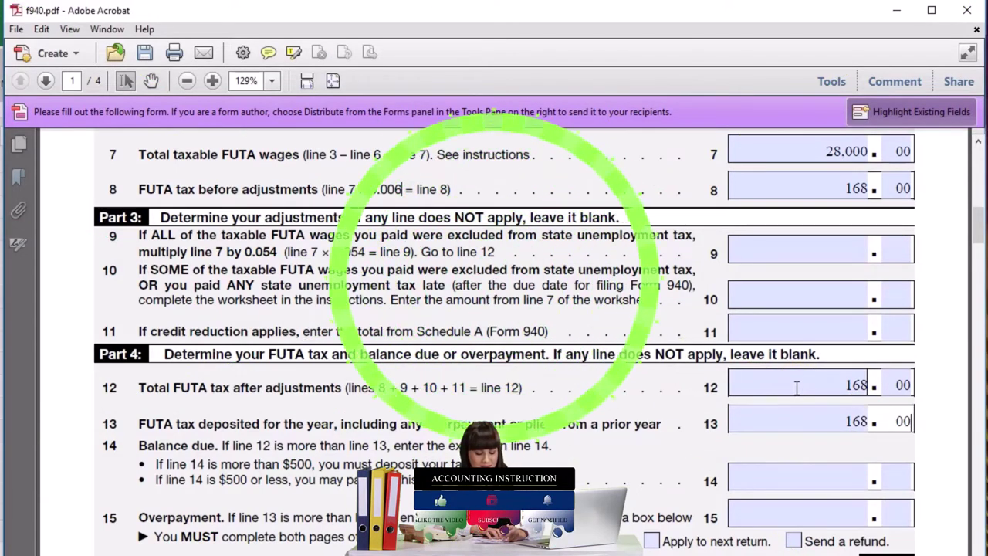
- Compare lines 12 and 13, review lines 14 and 15, and examine the quarterly FUTA liability section in Part 5
click(796, 387)
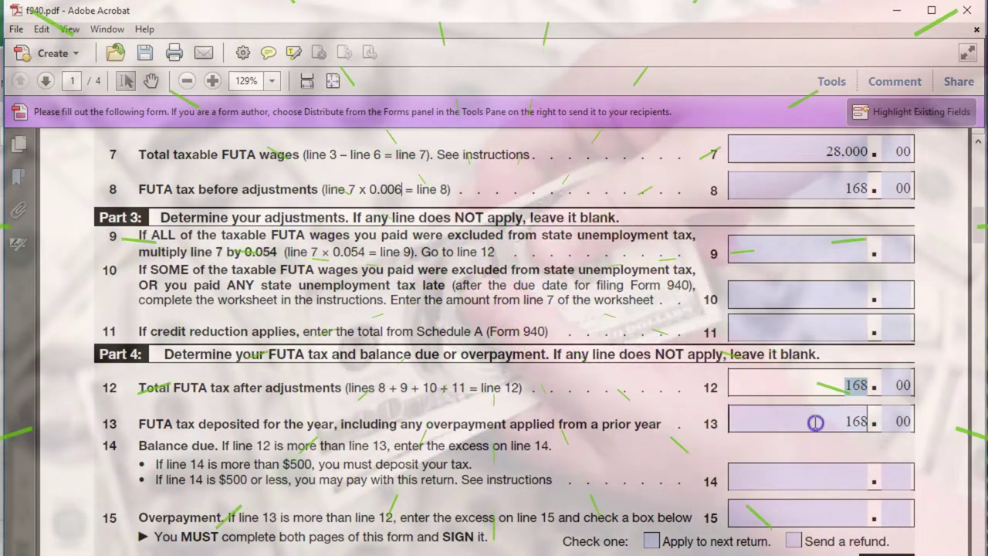
drag(868, 422, 741, 426)
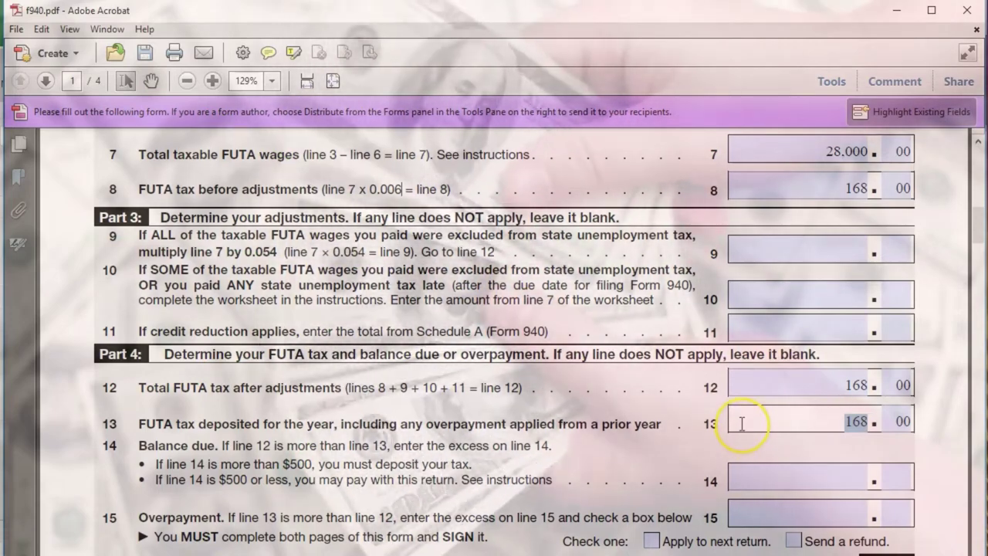
scroll(741, 427, down, 1)
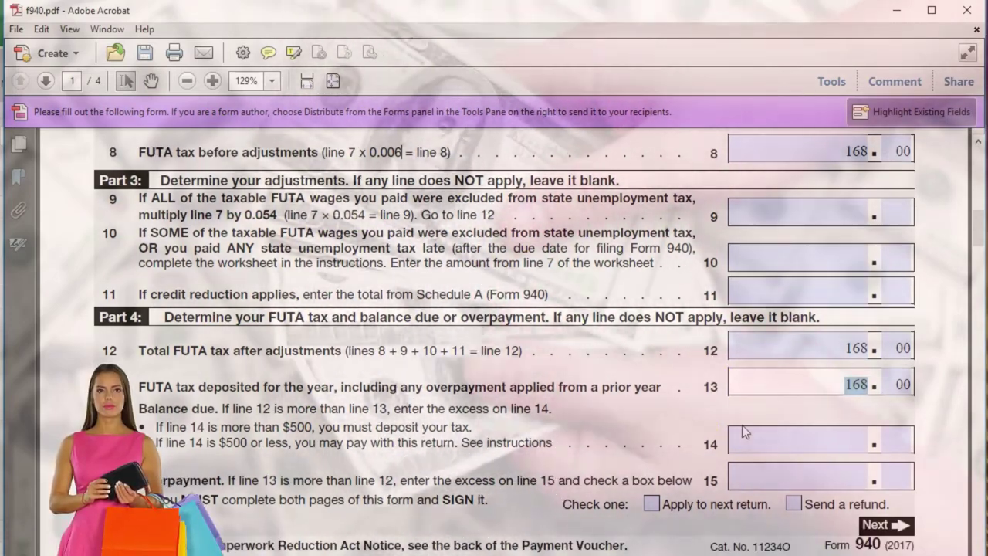
scroll(741, 425, down, 1)
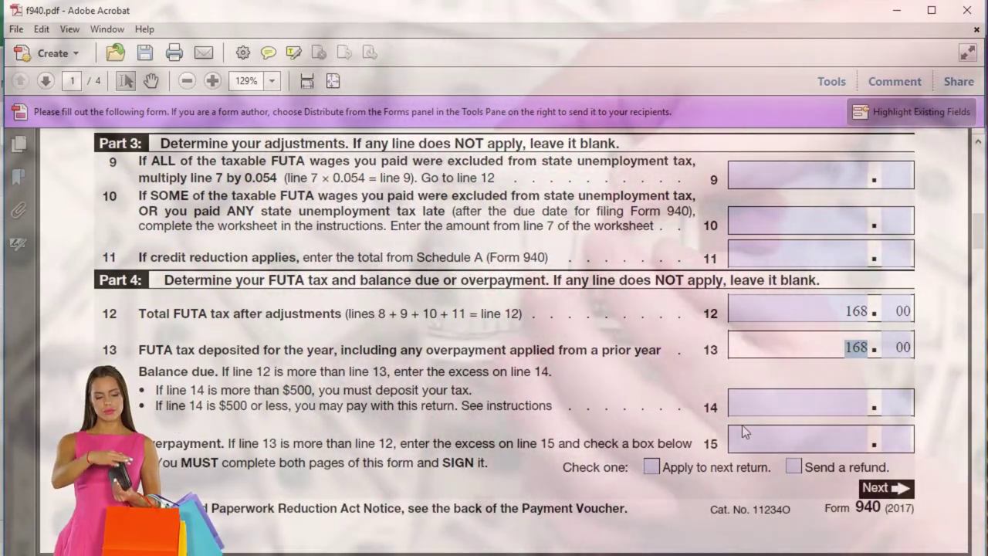
scroll(725, 398, down, 1)
scroll(723, 396, down, 7)
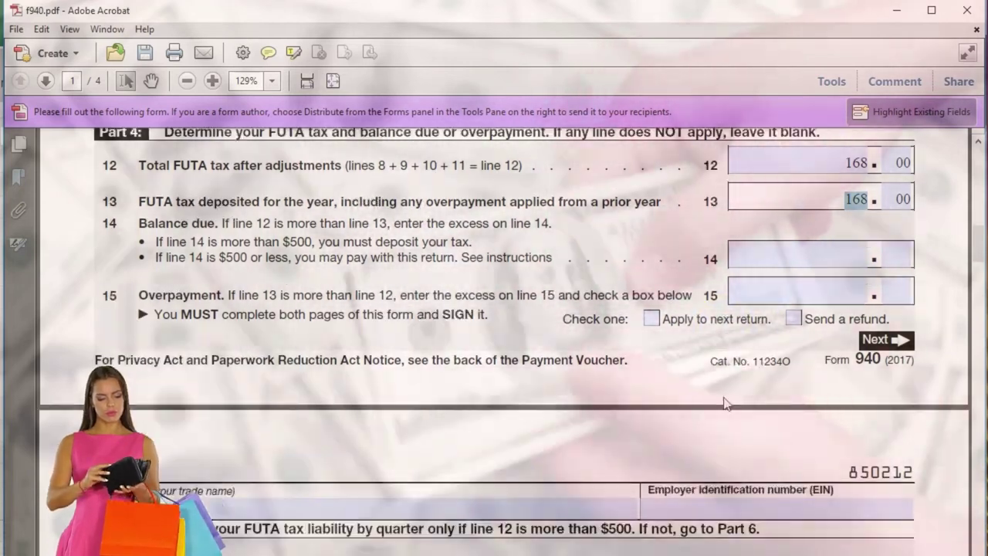
scroll(723, 396, down, 4)
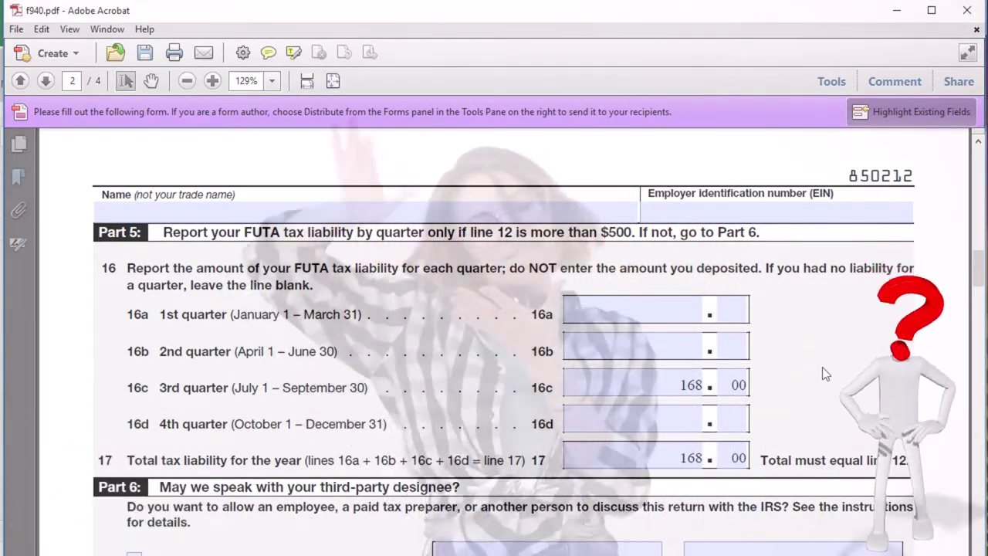
scroll(822, 367, down, 1)
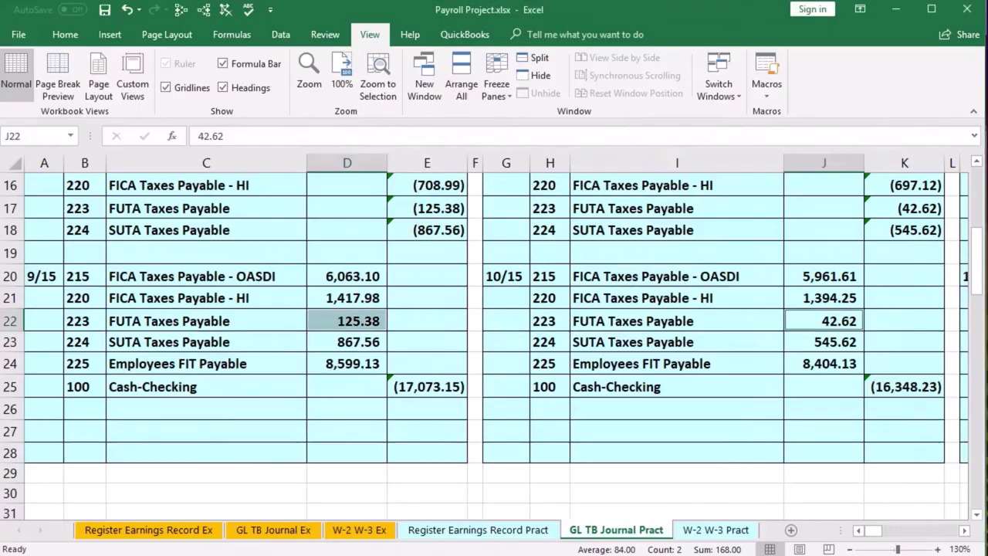
- Switch to Payroll Project.xlsx in Excel and review the timing of the 9/15 and 10/15 FUTA payments on the GL TB Journal Pract sheet
click(461, 416)
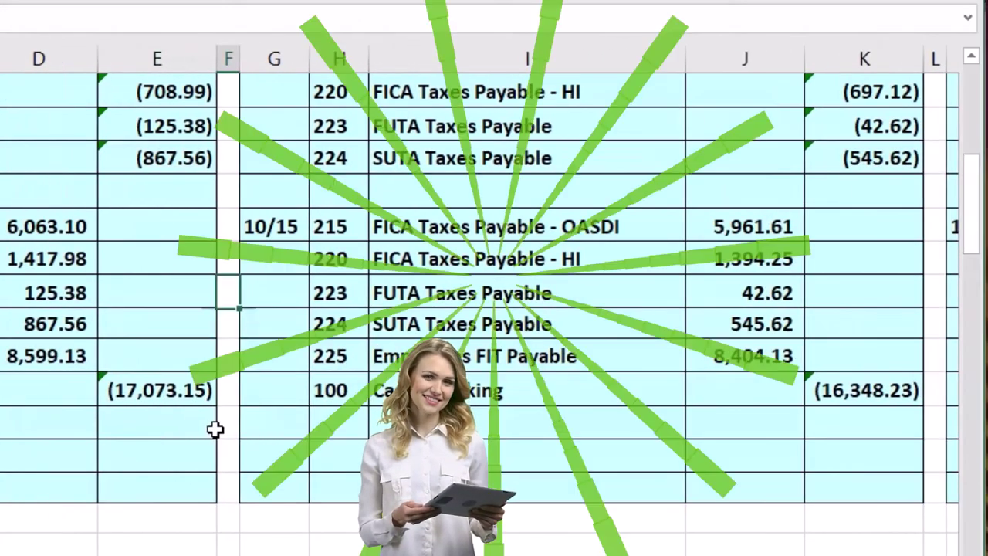
key(Right)
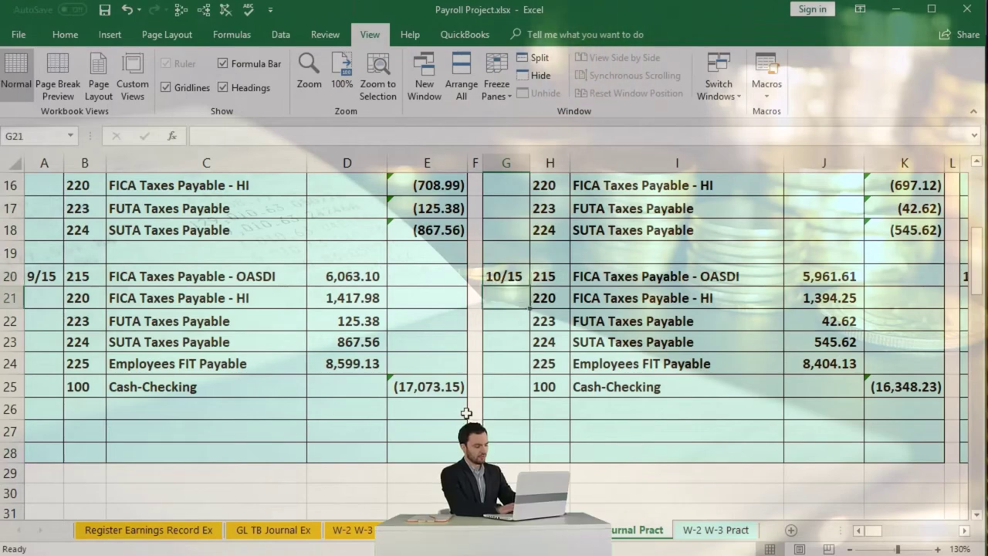
key(Down)
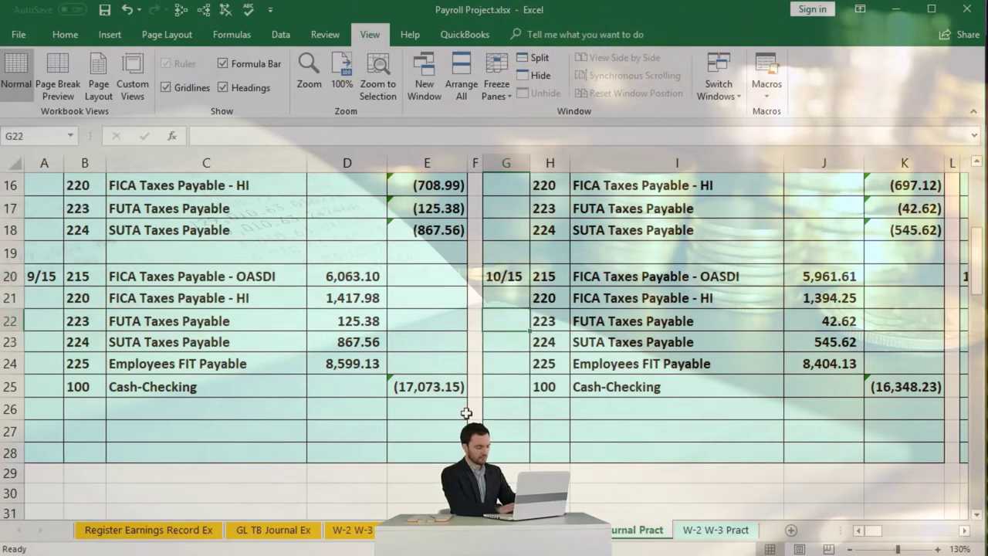
key(Left)
key(Left)
key(Left)
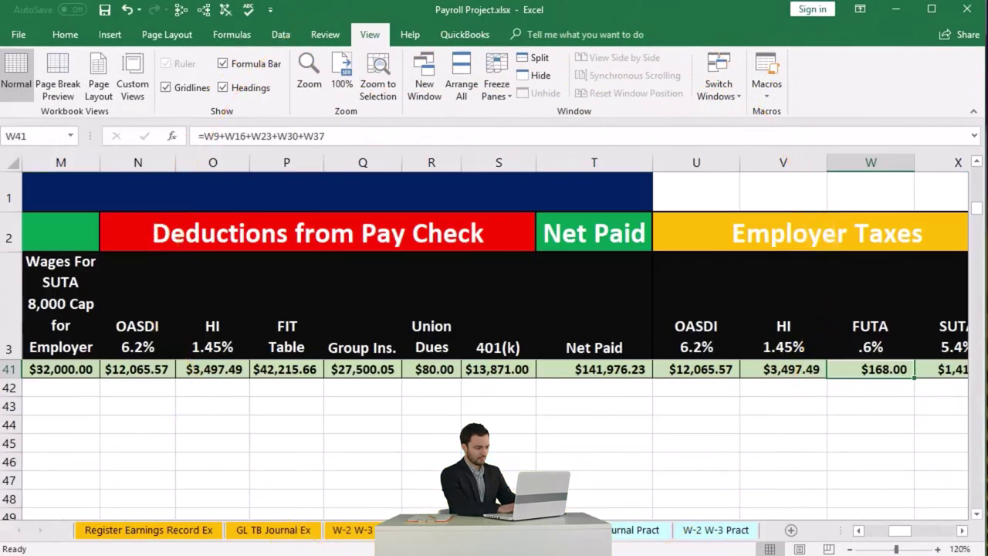
- Examine the quarterly subtotals and overall total in the employer FUTA .6% column of the payroll register
click(859, 382)
scroll(858, 382, up, 1)
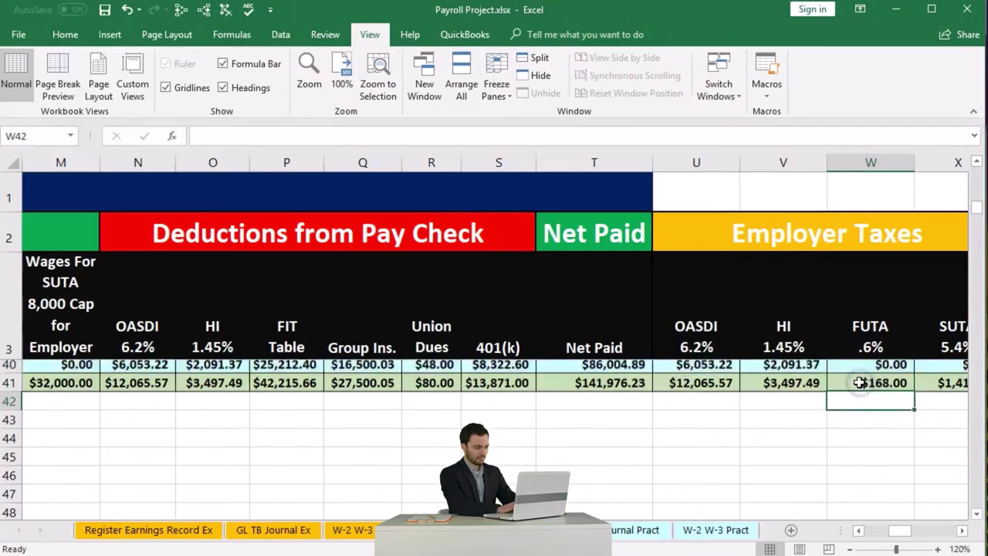
click(859, 384)
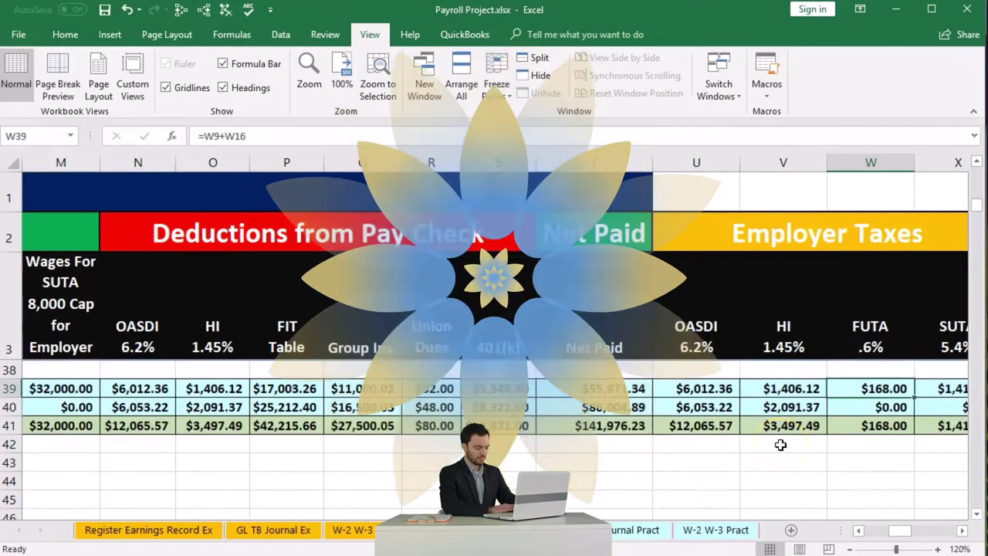
click(845, 405)
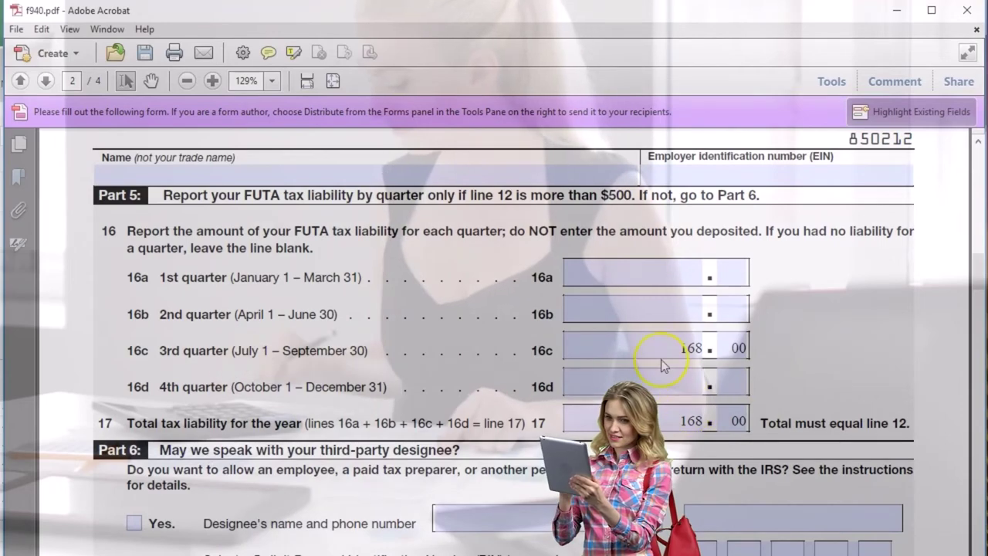
- Return to f940.pdf in Adobe Acrobat and check the third-quarter liability on line 16c against the yearly total on line 17
click(660, 349)
scroll(661, 352, down, 1)
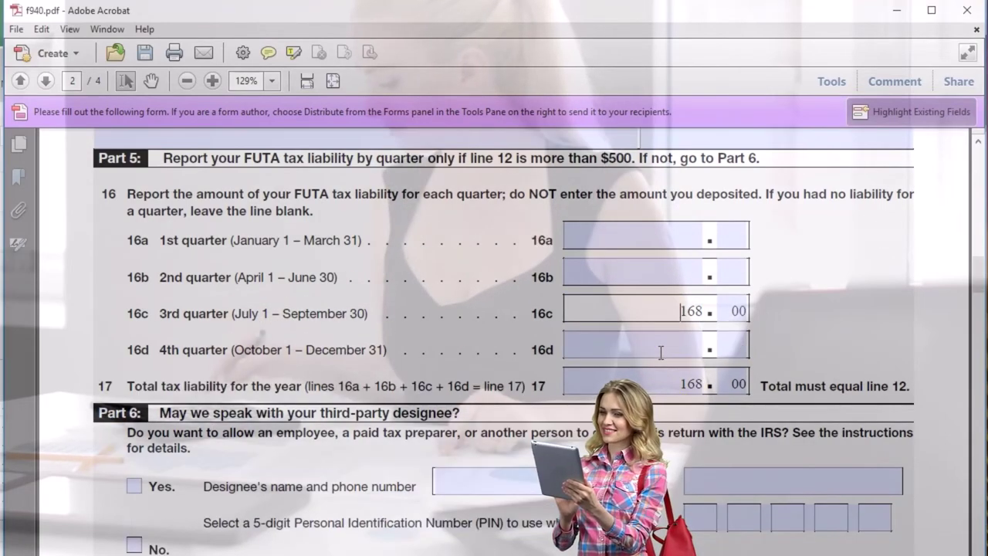
click(669, 379)
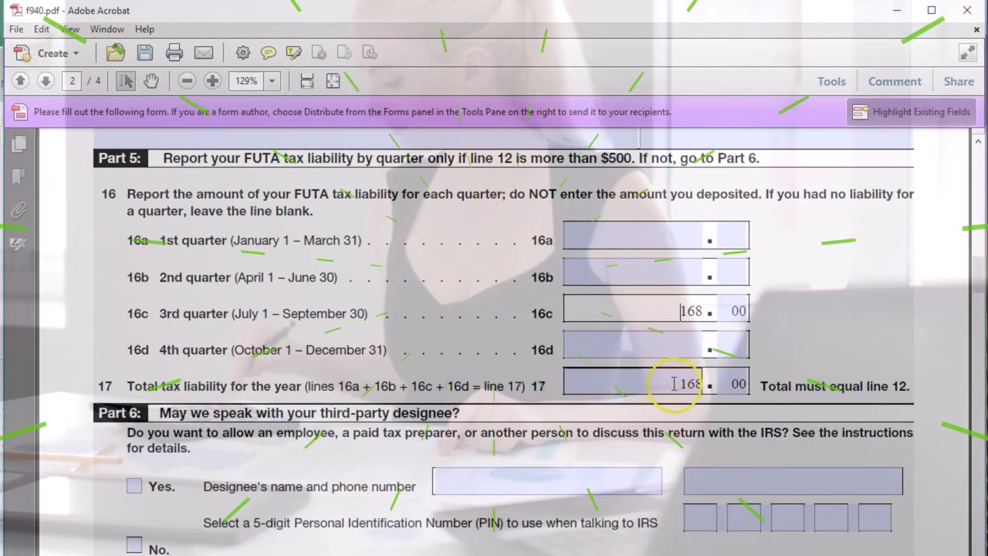